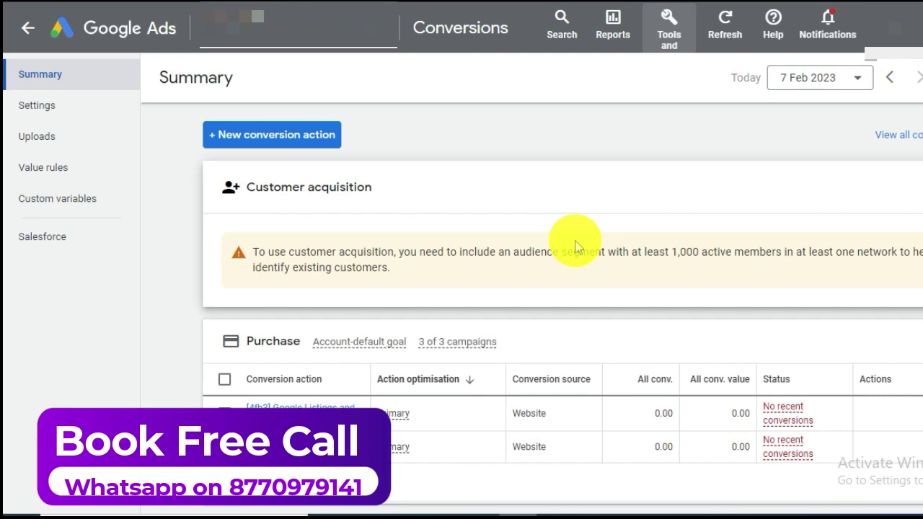
left_click(252, 148)
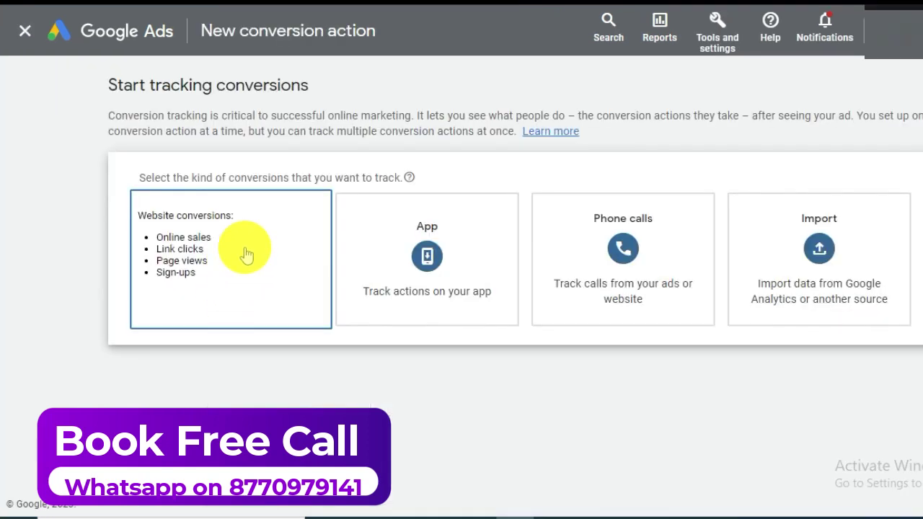
left_click(246, 254)
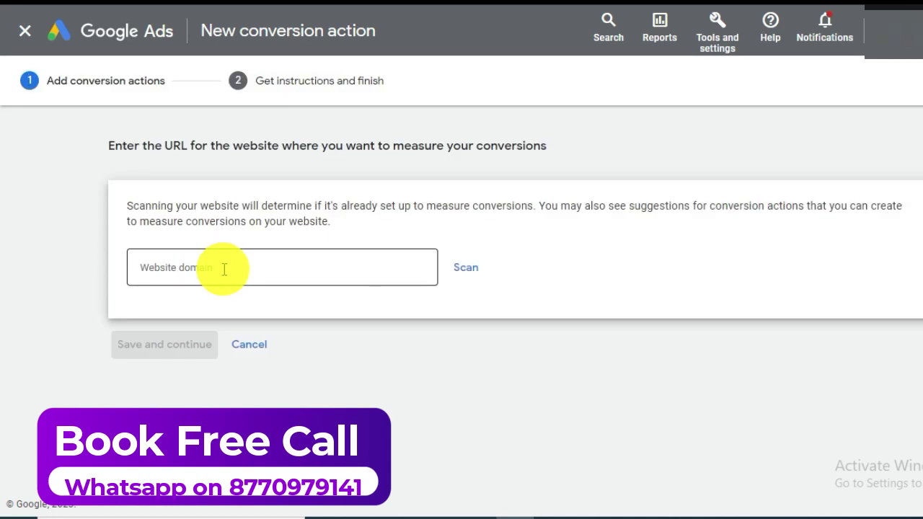
left_click(305, 267)
type("https://himrise.in/")
left_click(466, 266)
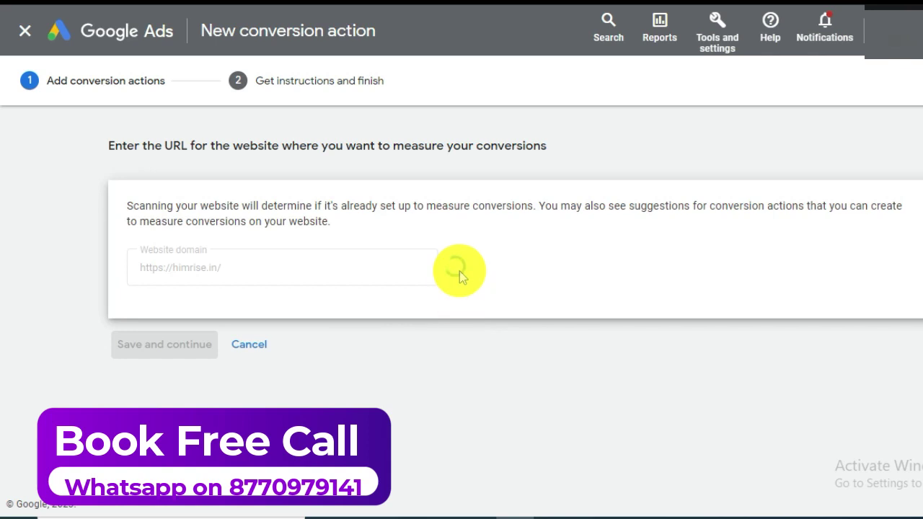
Examine the suggested conversion actions for the scanned website and the option to create actions manually using code.
scroll(399, 254, "down", 2)
scroll(399, 253, "up", 1)
scroll(398, 249, "down", 2)
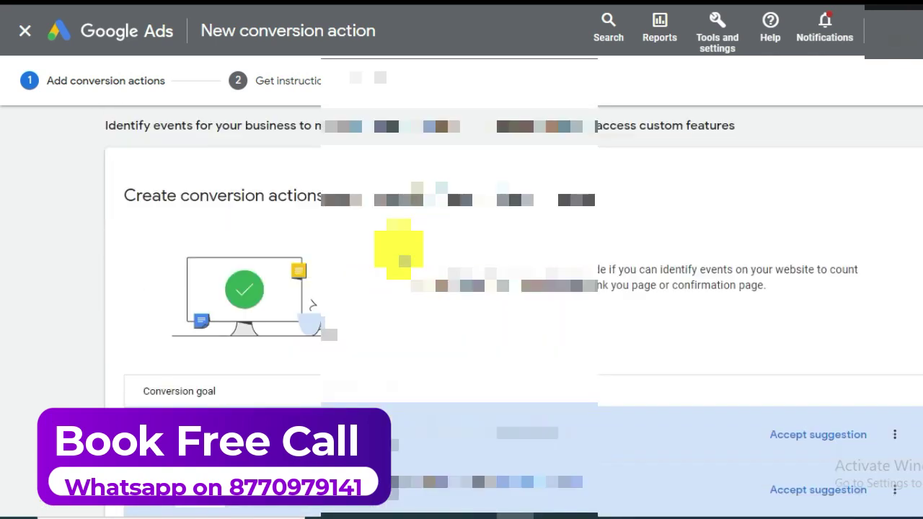
scroll(405, 255, "down", 1)
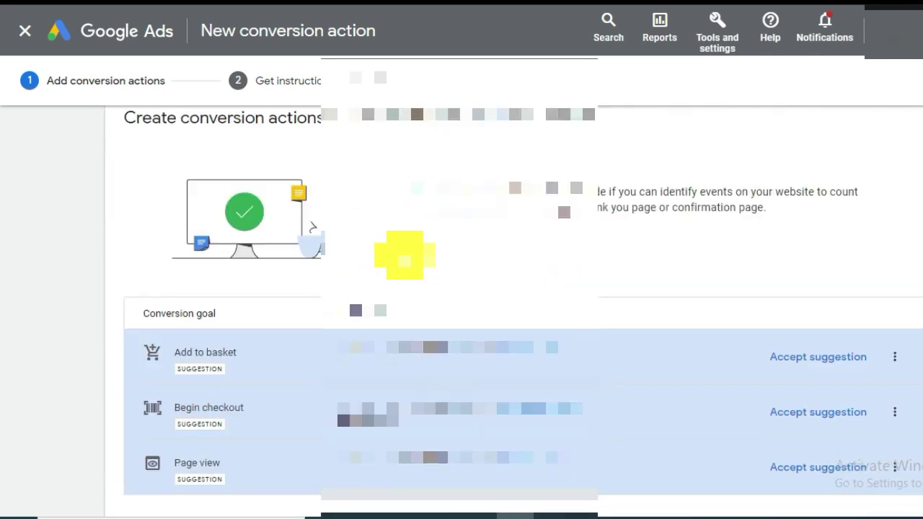
scroll(389, 245, "up", 1)
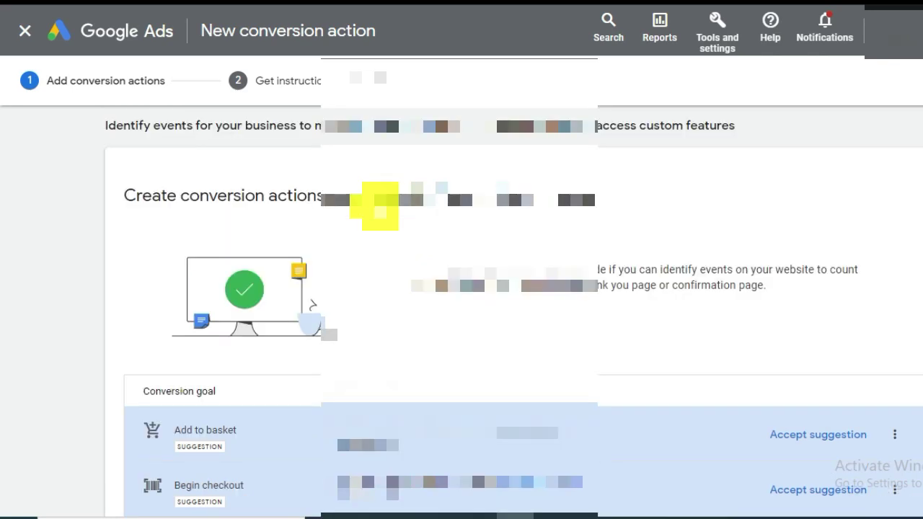
scroll(375, 213, "down", 2)
scroll(340, 279, "down", 3)
scroll(340, 278, "up", 6)
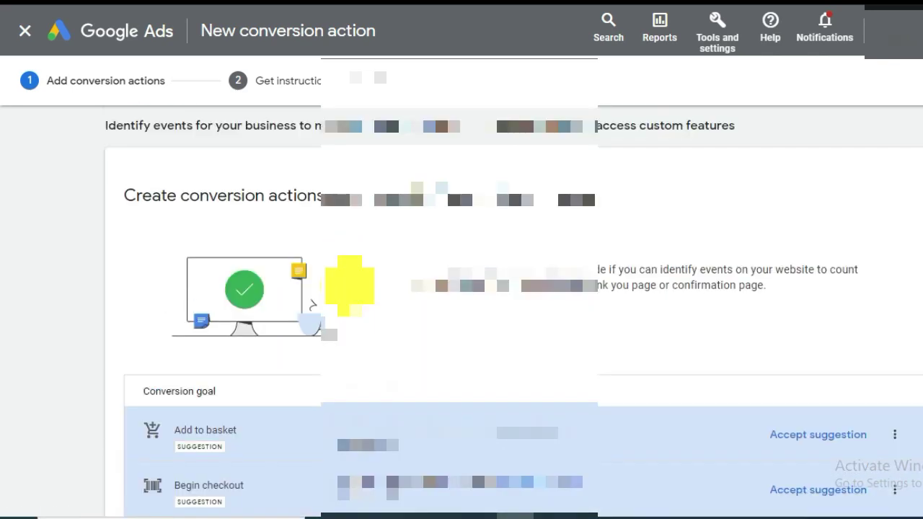
scroll(349, 285, "down", 4)
scroll(349, 285, "down", 2)
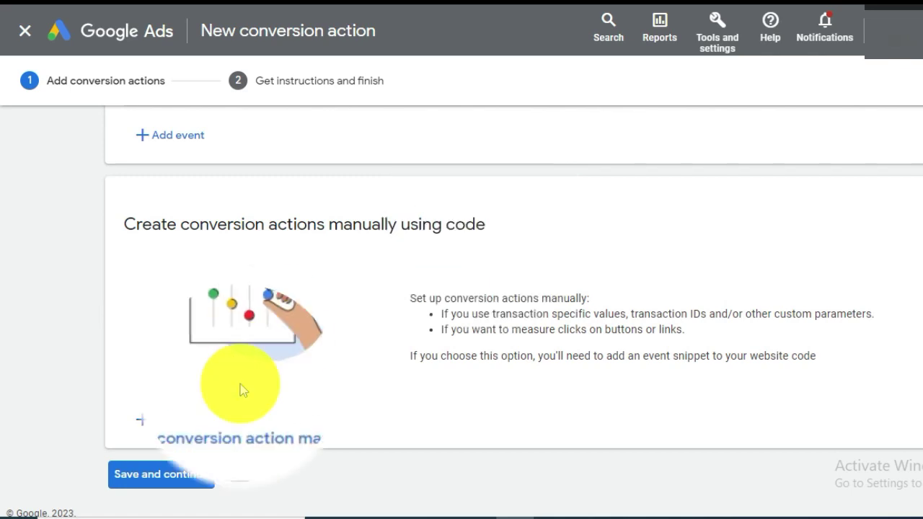
Add a conversion action manually with Purchase as the goal category and expand its conversion action optimisation options.
left_click(175, 429)
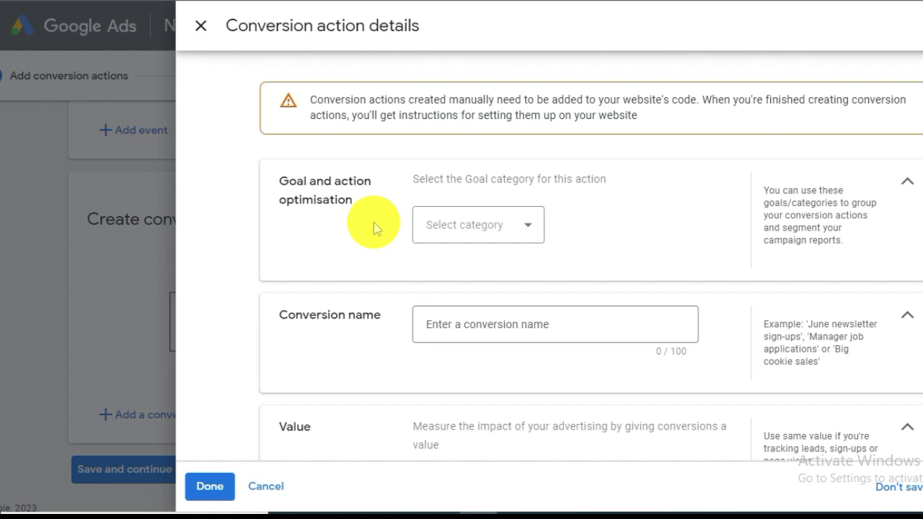
left_click(476, 241)
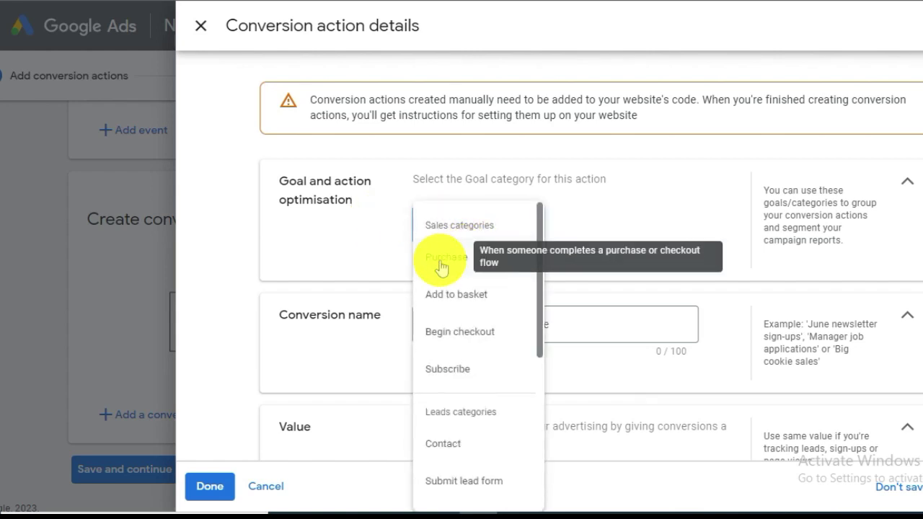
left_click(441, 260)
scroll(403, 231, "down", 1)
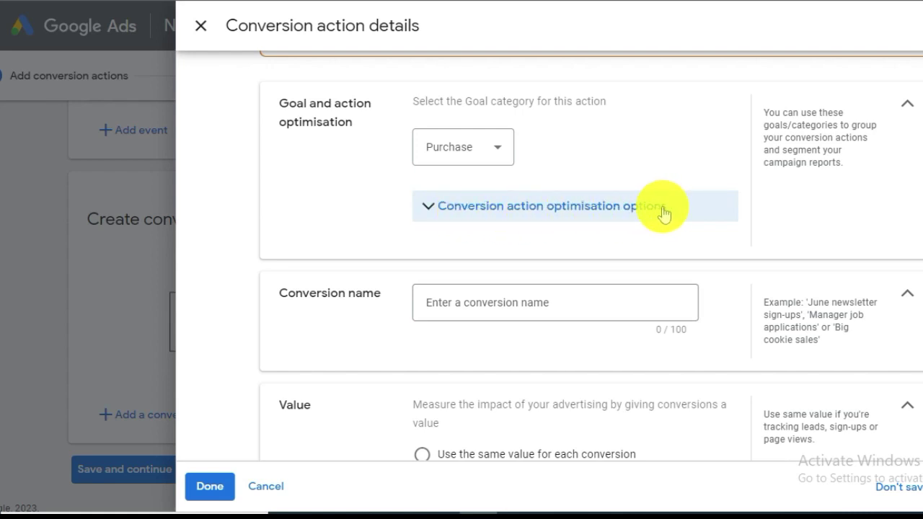
left_click(557, 209)
scroll(497, 233, "down", 1)
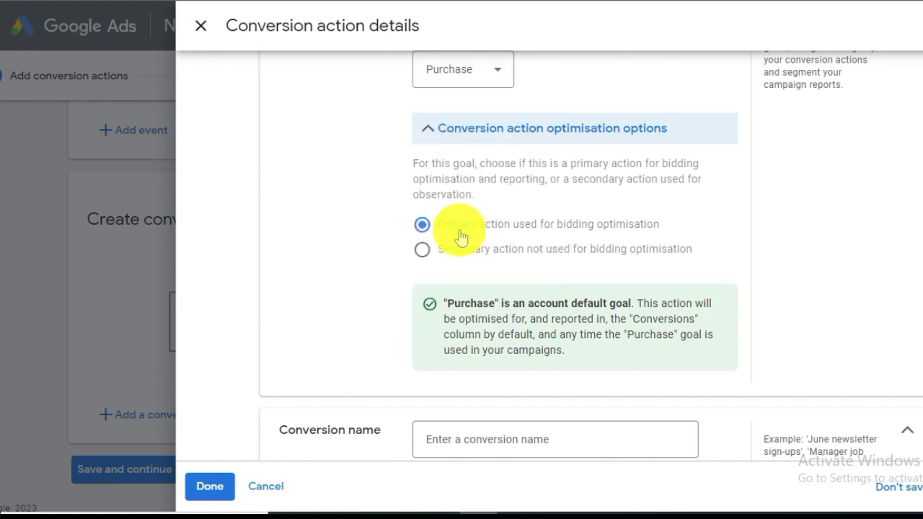
Name the conversion "purchase demo".
scroll(458, 235, "down", 3)
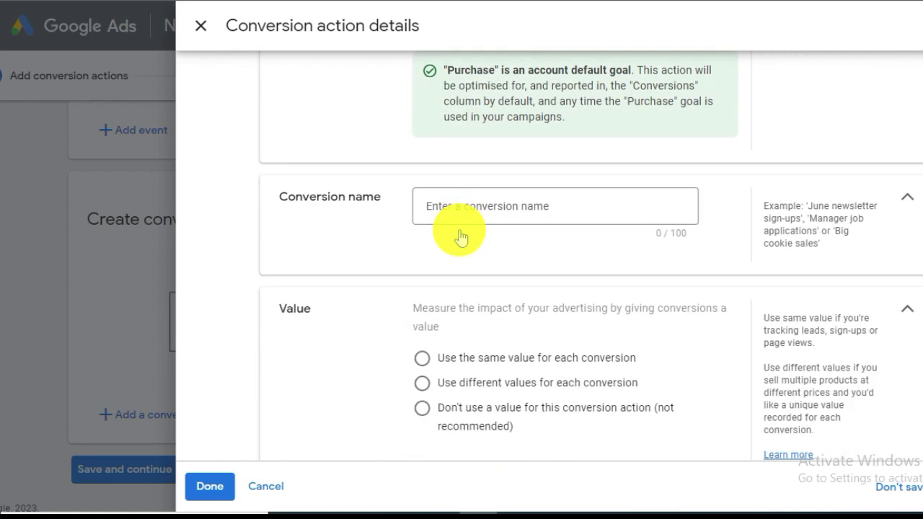
left_click(420, 210)
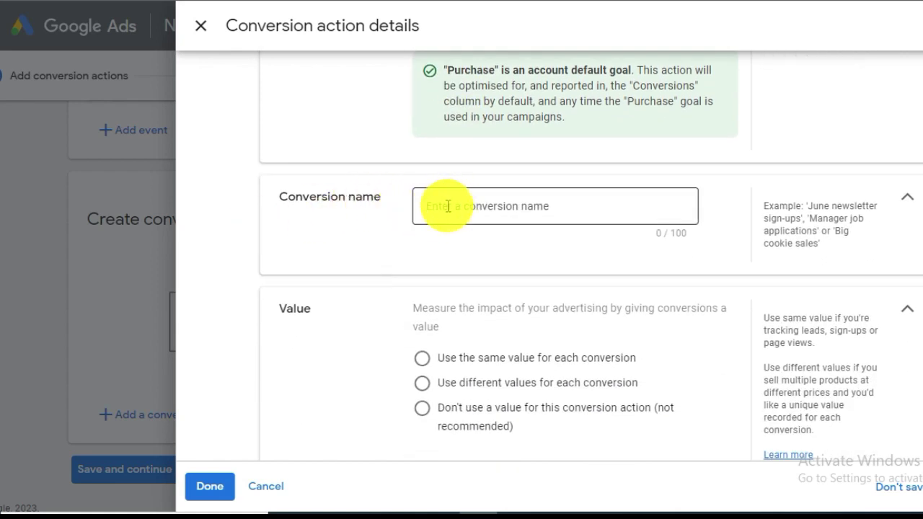
type("purchase demo")
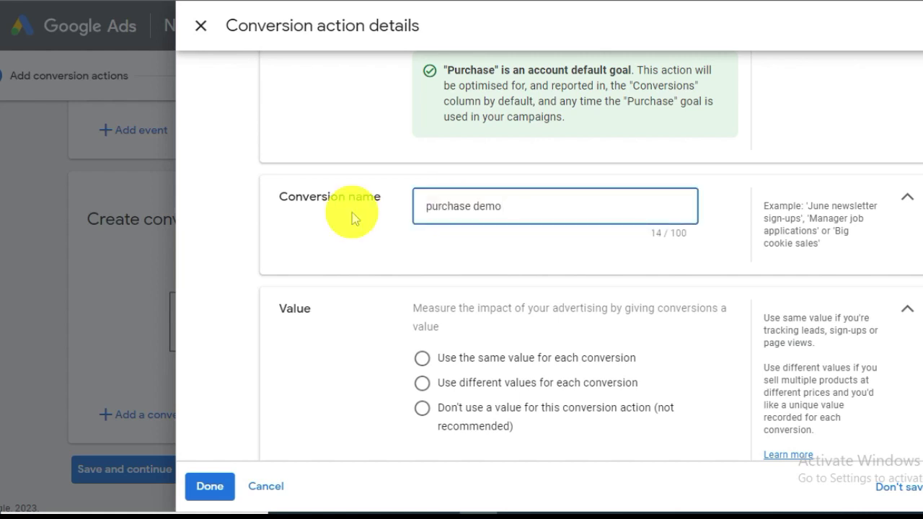
Set the conversion to use different values for each conversion, with a default value of 1 Indian Rupee.
scroll(353, 212, "down", 2)
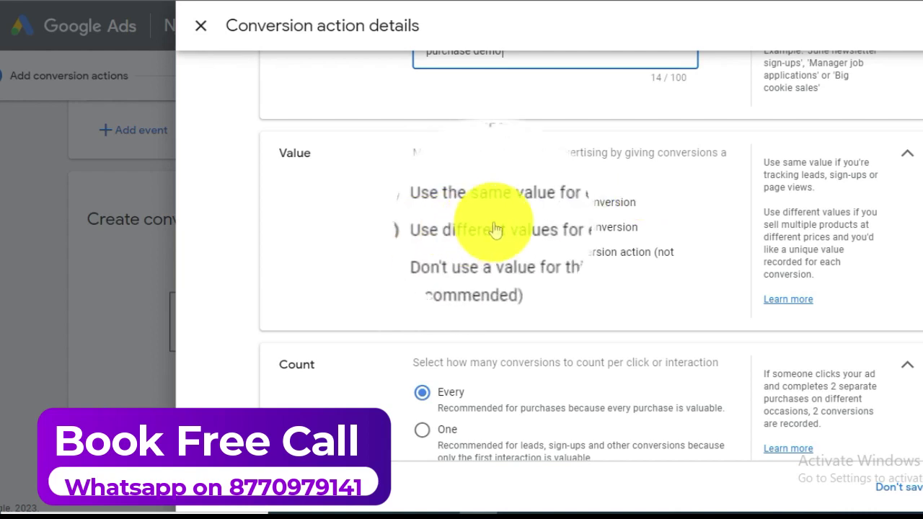
left_click(422, 229)
scroll(412, 299, "down", 1)
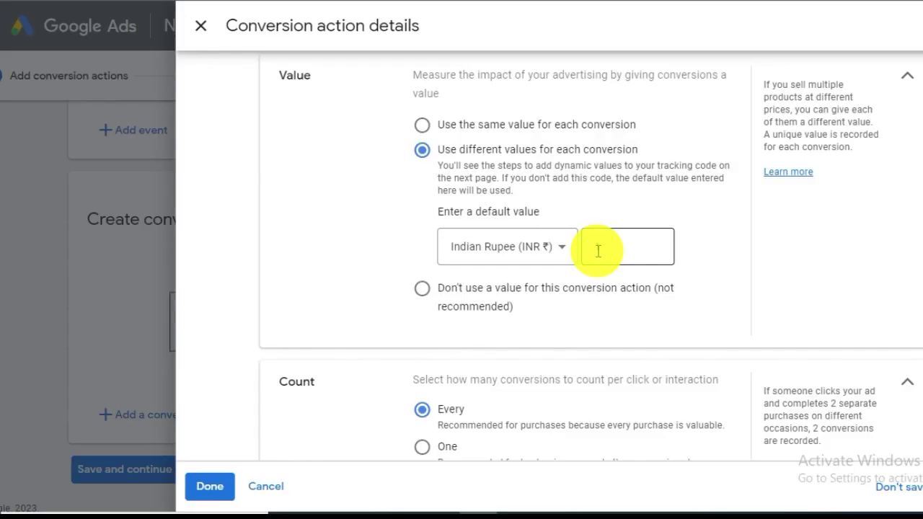
left_click(598, 249)
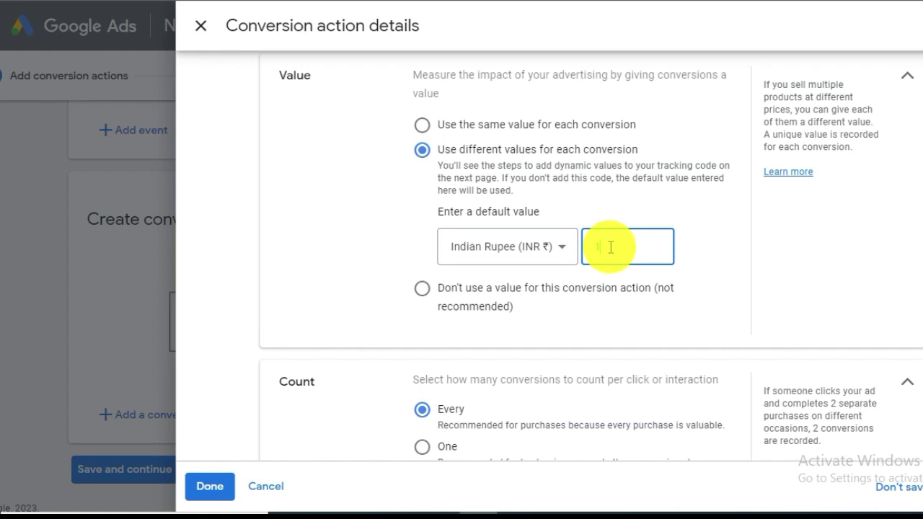
type("1")
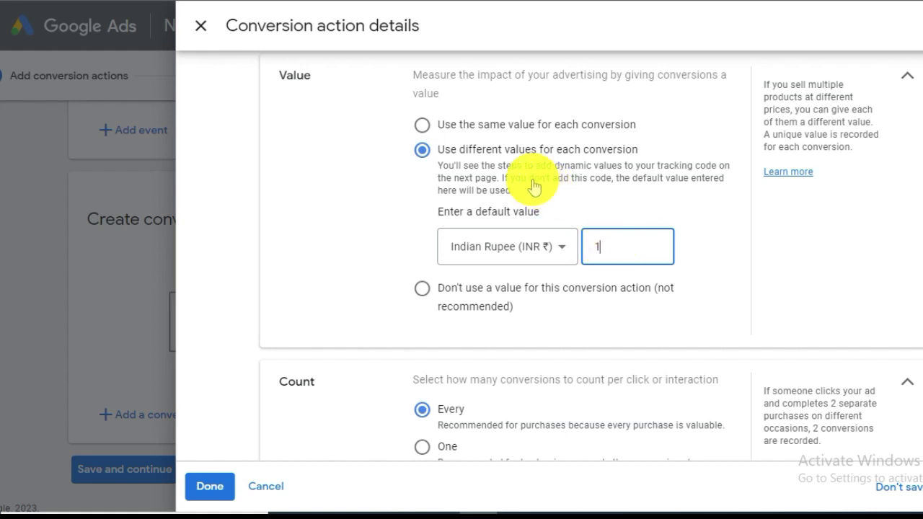
Confirm the conversion action details and save the manual action to continue to the tag instructions.
scroll(532, 185, "down", 3)
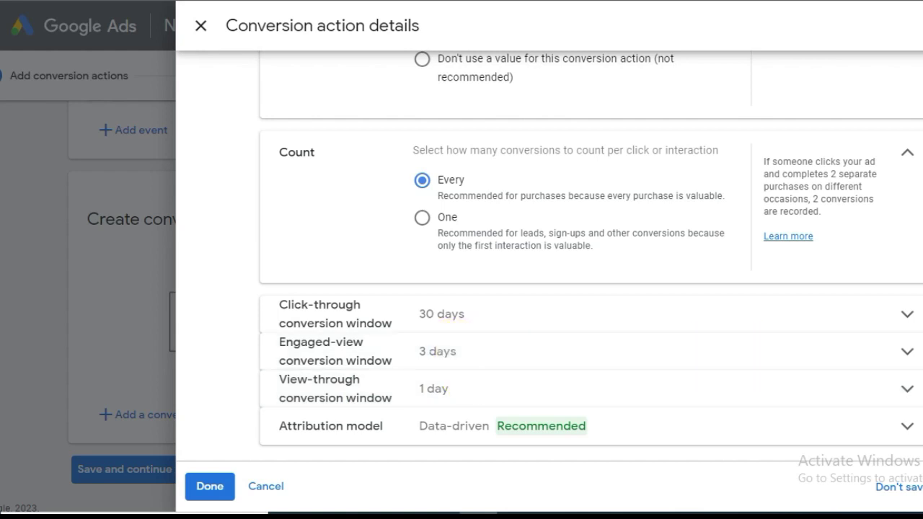
left_click(207, 488)
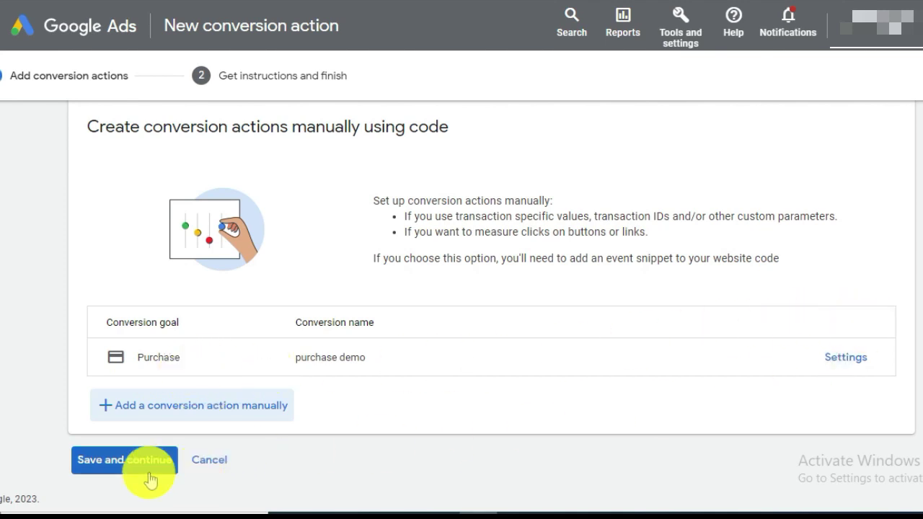
left_click(124, 465)
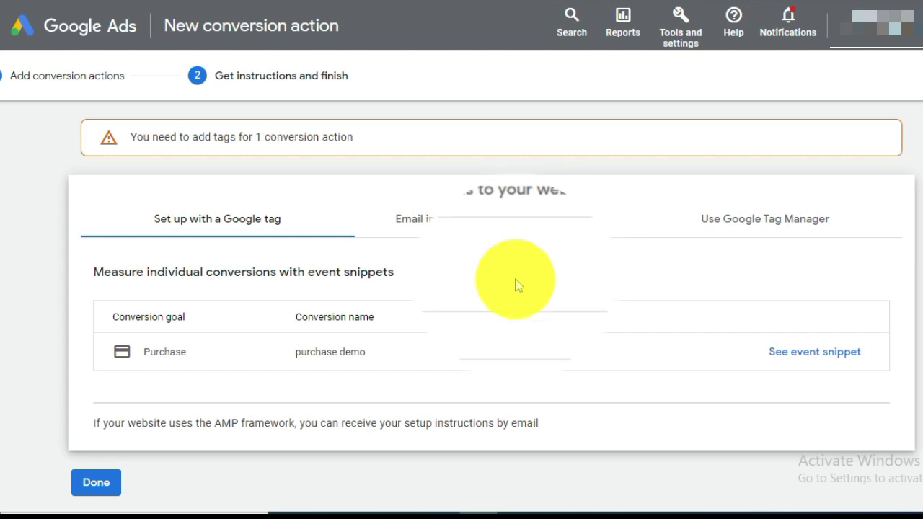
View the webmaster email instructions and the Google Tag Manager instructions for the purchase demo conversion.
left_click(473, 231)
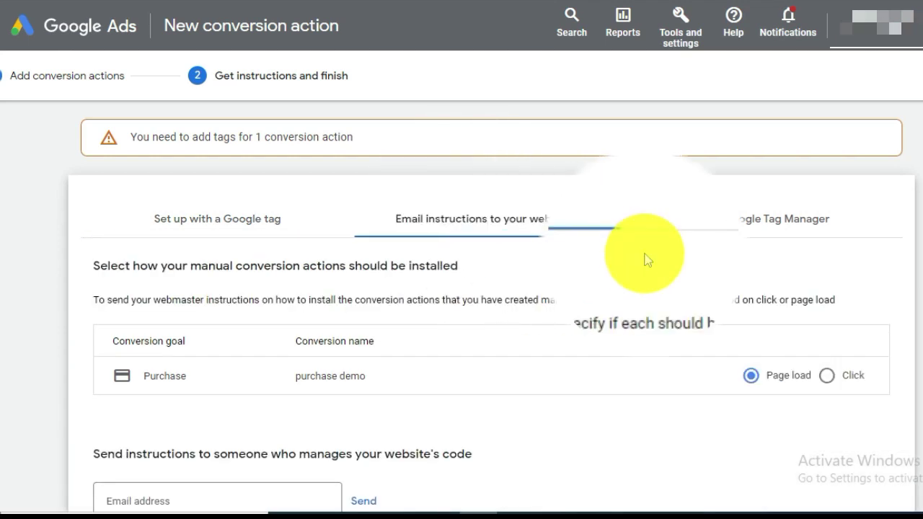
left_click(711, 227)
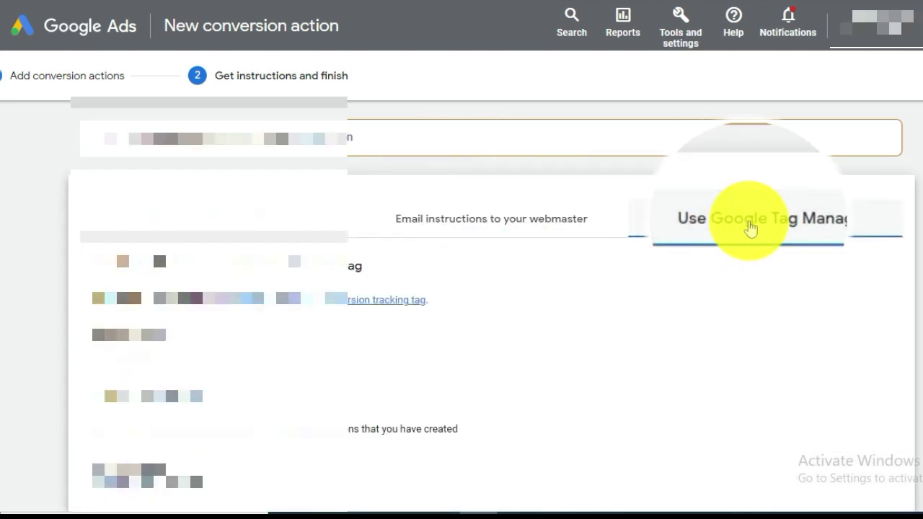
scroll(747, 226, "down", 2)
scroll(746, 233, "up", 2)
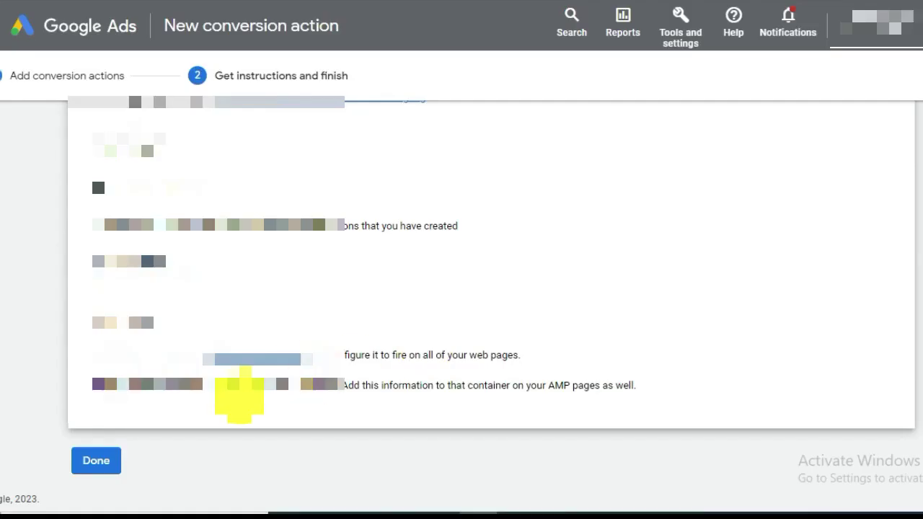
scroll(635, 247, "up", 2)
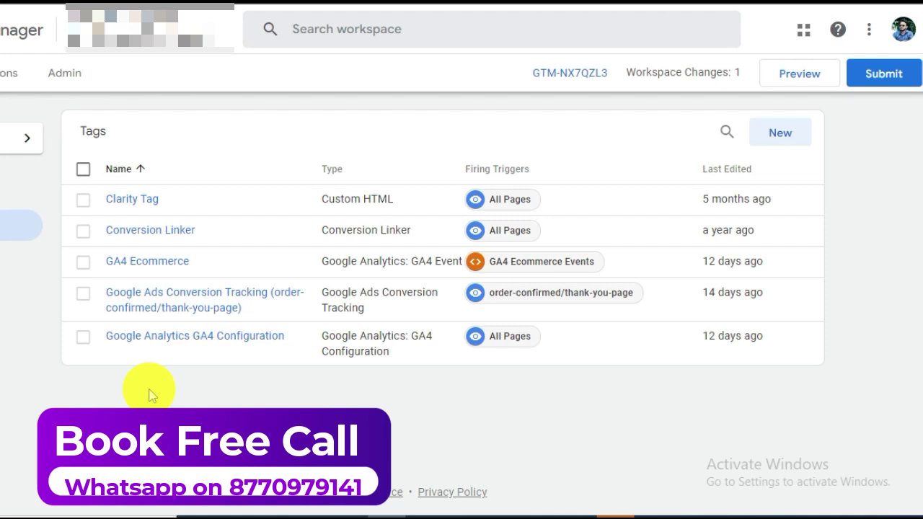
In Google Tag Manager, create a new tag of type Google Ads Conversion Tracking.
left_click(776, 142)
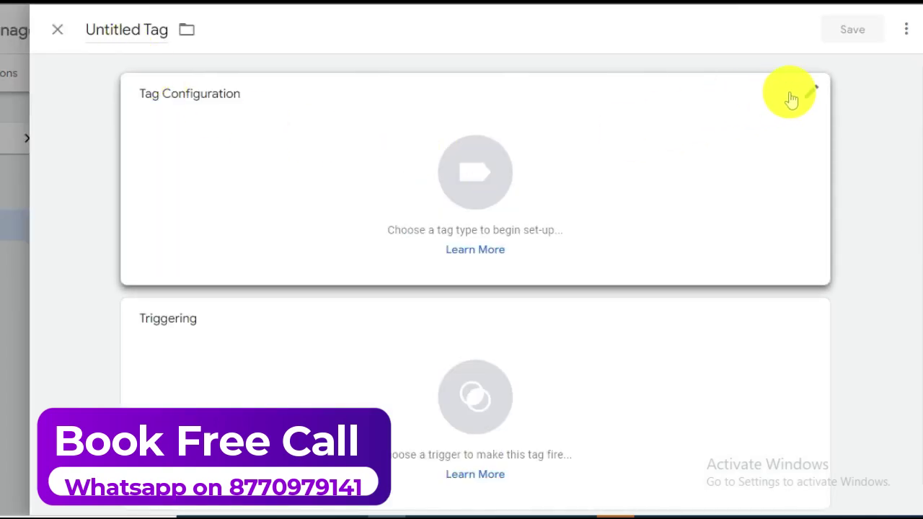
left_click(812, 95)
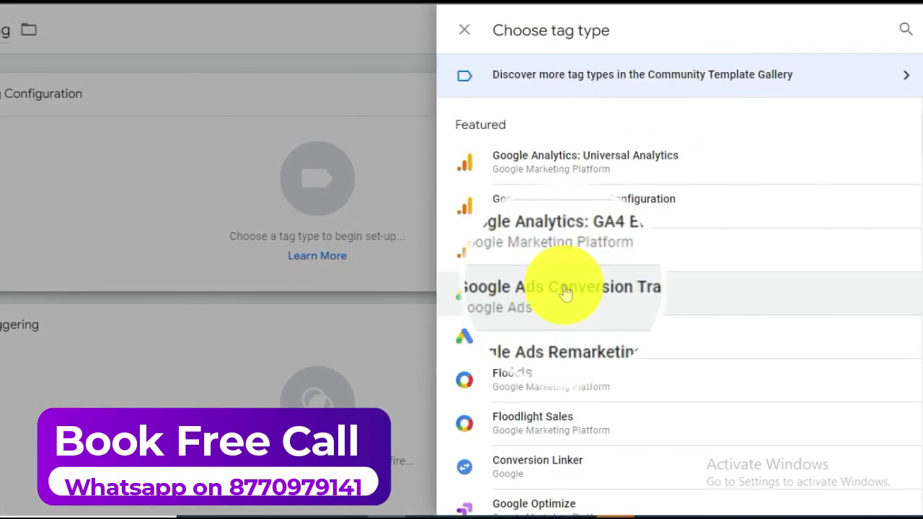
left_click(609, 292)
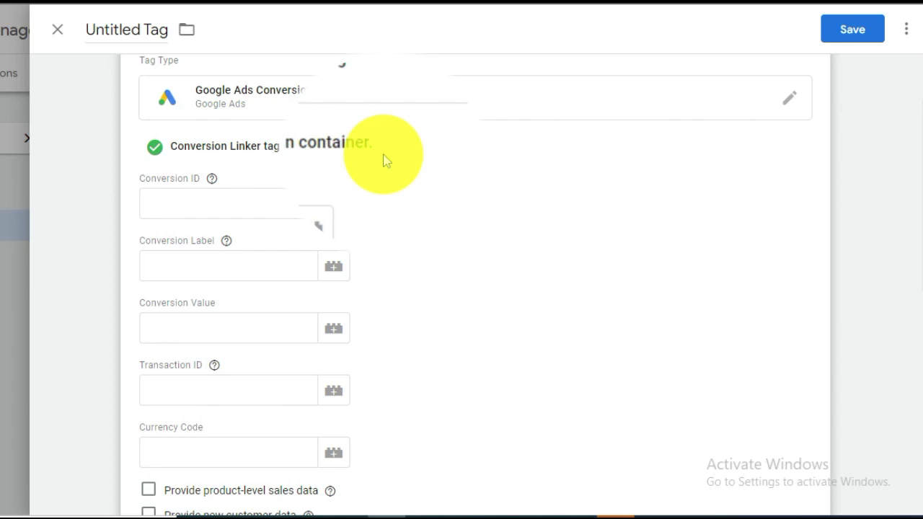
Copy the conversion ID from the Google Ads instructions and paste it as the Conversion ID of the new tag.
mouse_move(210, 177)
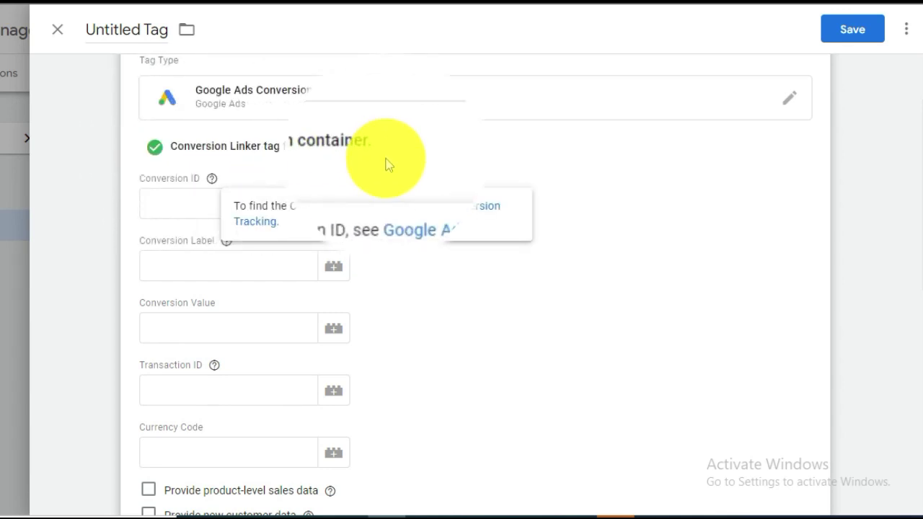
left_click(148, 200)
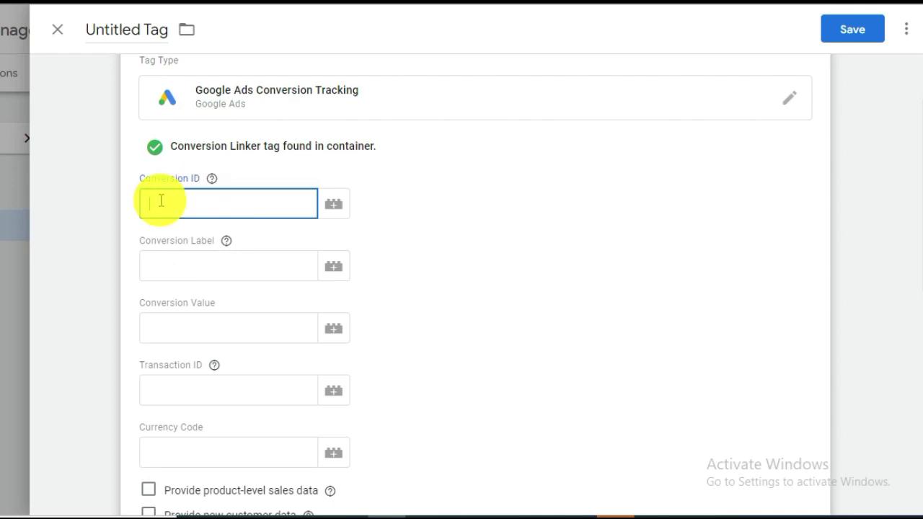
left_click(130, 4)
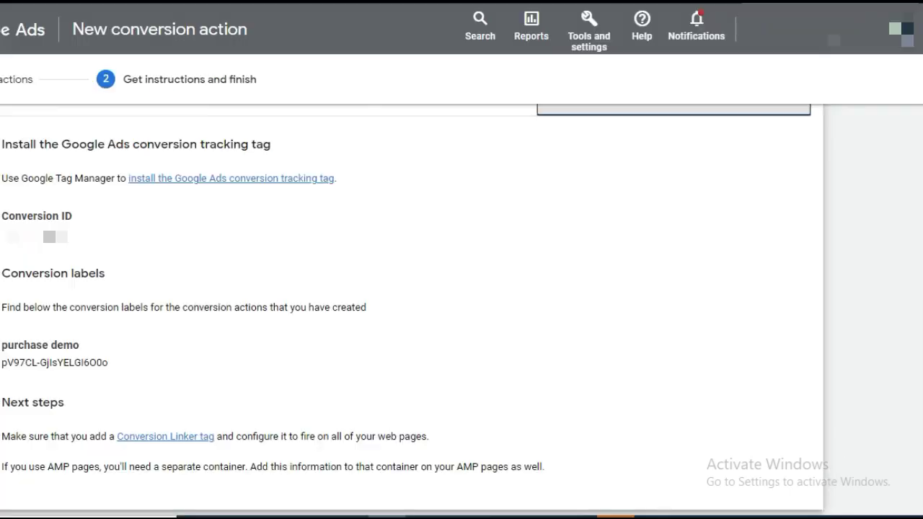
left_click_drag(3, 217, 65, 216)
left_click_drag(5, 236, 76, 245)
left_click(421, 4)
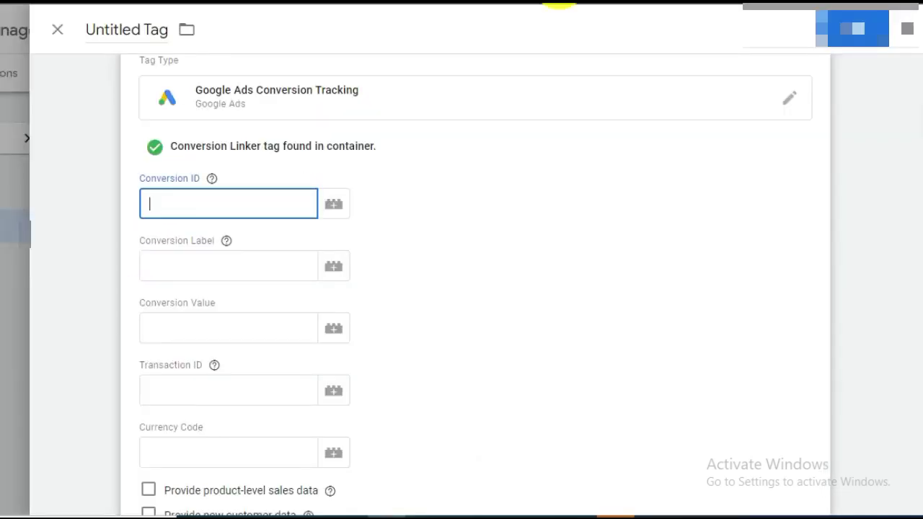
key("ctrl+v")
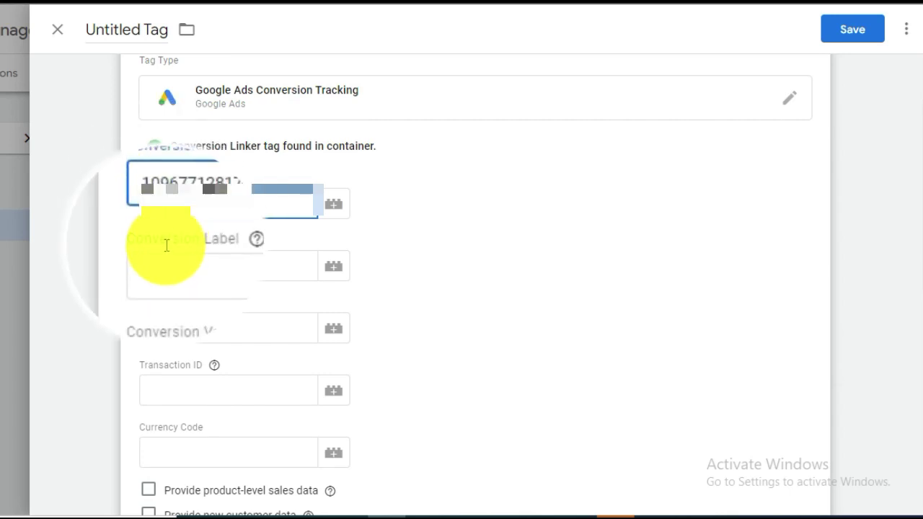
left_click_drag(140, 243, 185, 243)
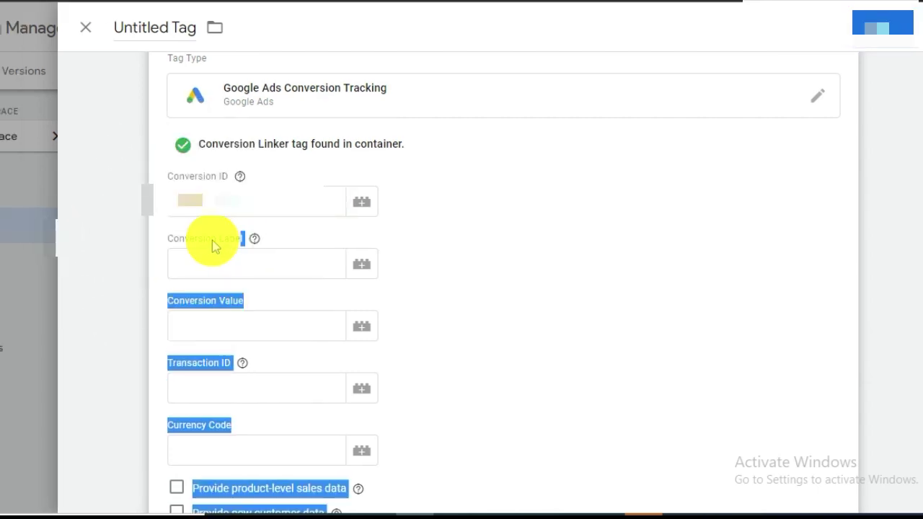
Copy the purchase demo conversion label from the Google Ads instructions and paste it as the Conversion Label of the new tag.
left_click(186, 247)
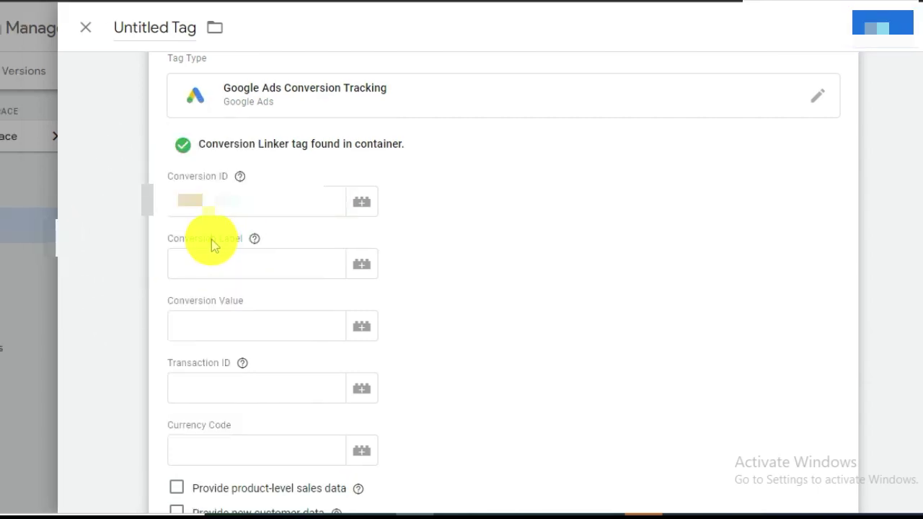
left_click(177, 6)
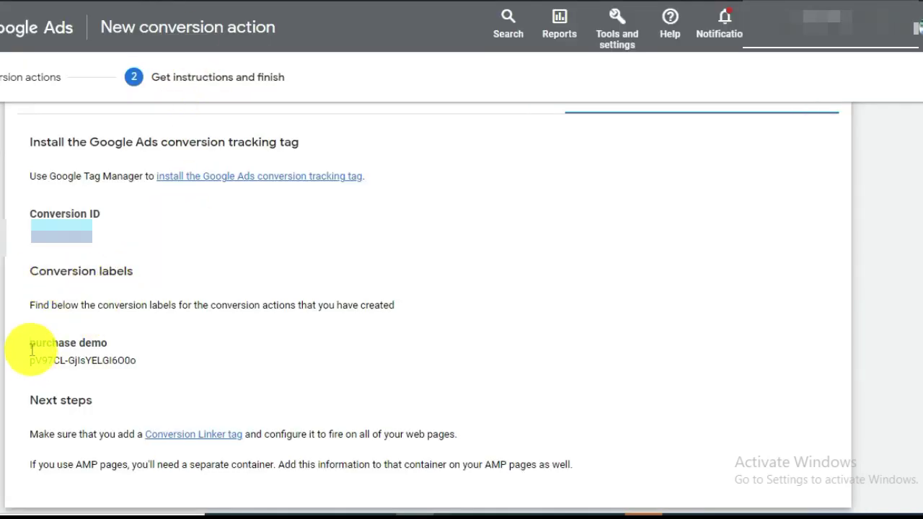
left_click_drag(31, 350, 108, 340)
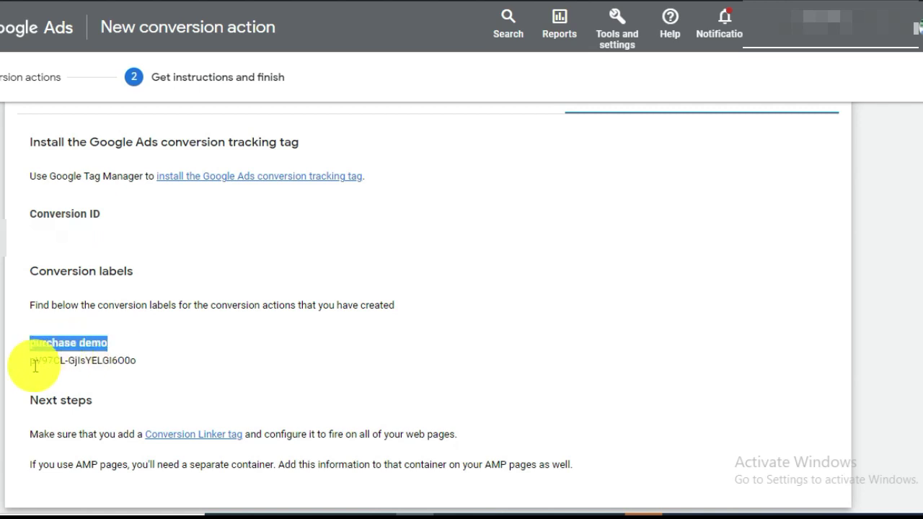
left_click_drag(29, 361, 139, 368)
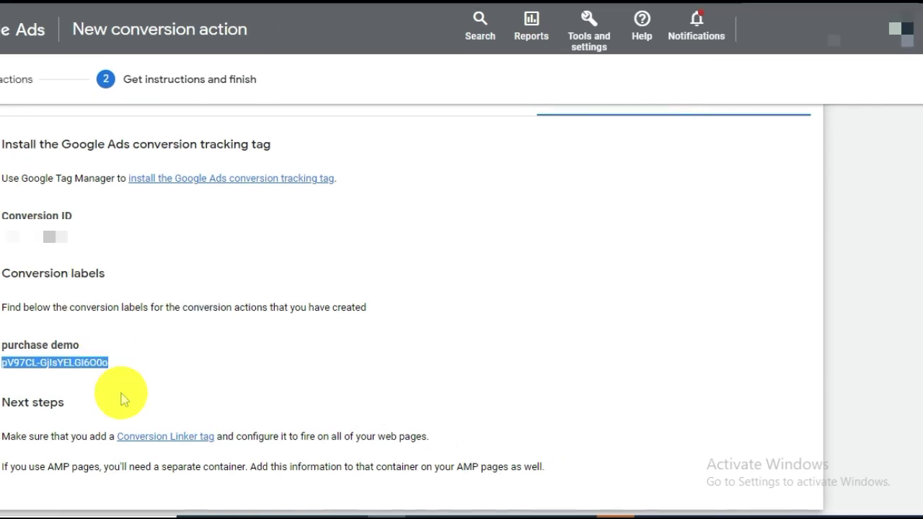
left_click(469, 3)
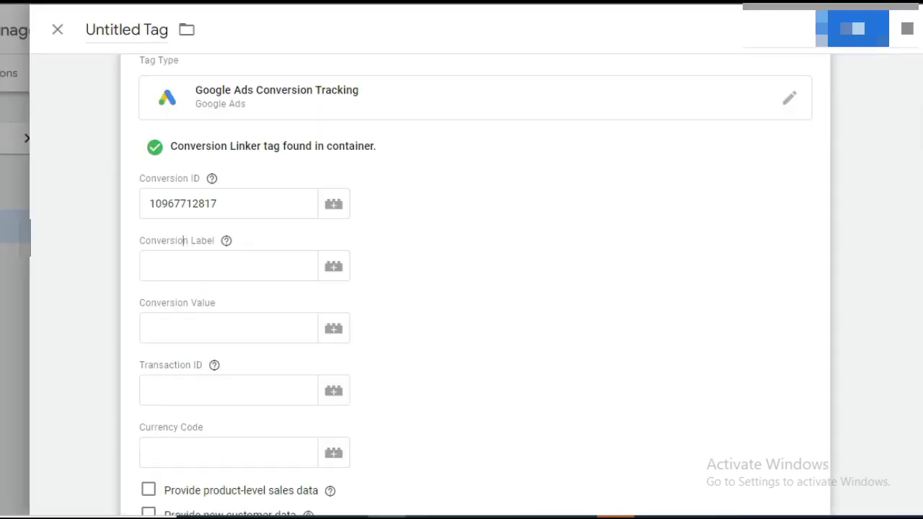
left_click(164, 267)
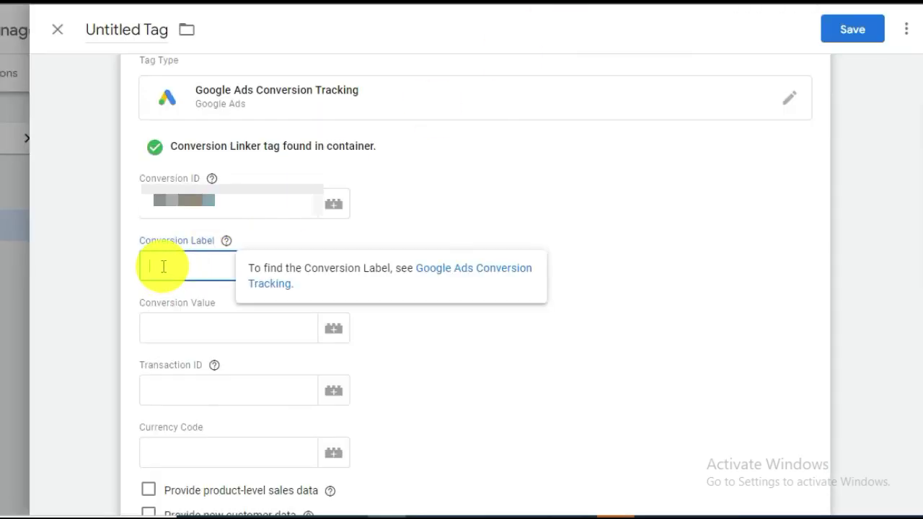
scroll(439, 238, "down", 1)
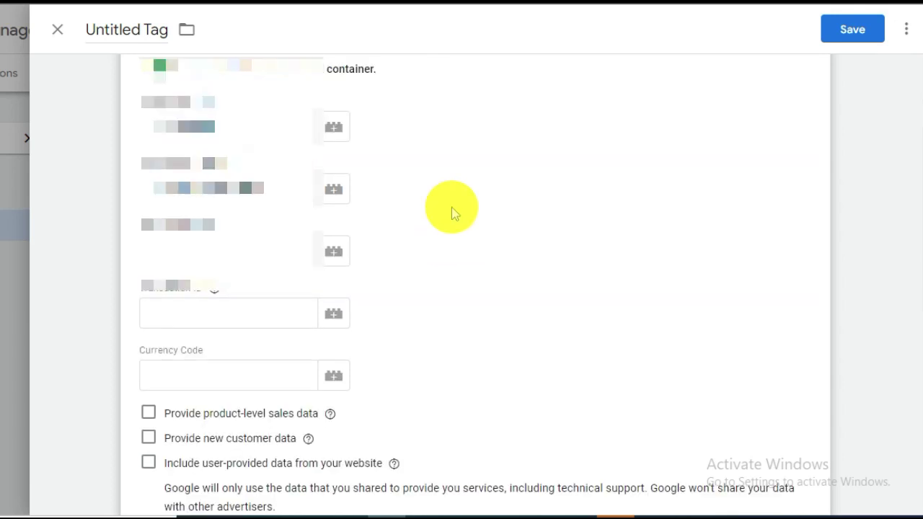
scroll(451, 207, "up", 1)
scroll(452, 207, "down", 2)
On the store website, open the Round Neck Embellished Half Sleeve Blouse and take it to checkout in Coffee, size 28.
scroll(454, 220, "down", 5)
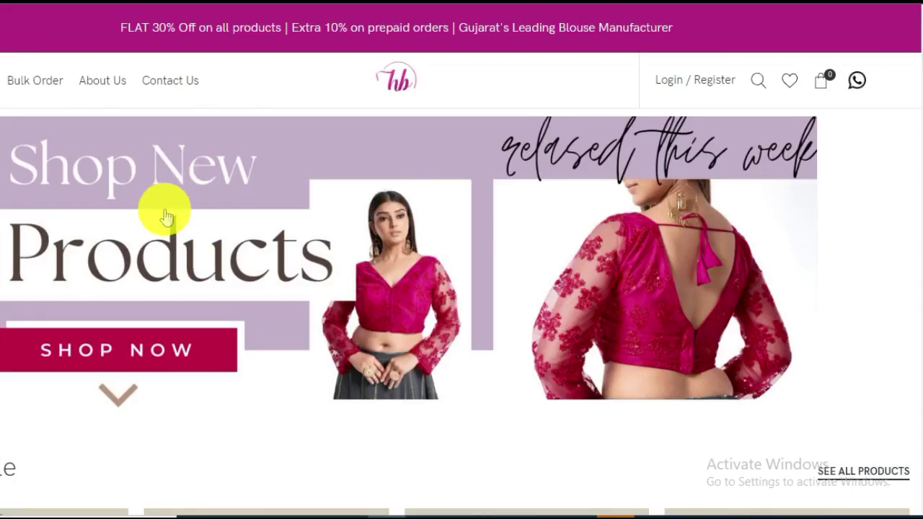
scroll(99, 243, "down", 5)
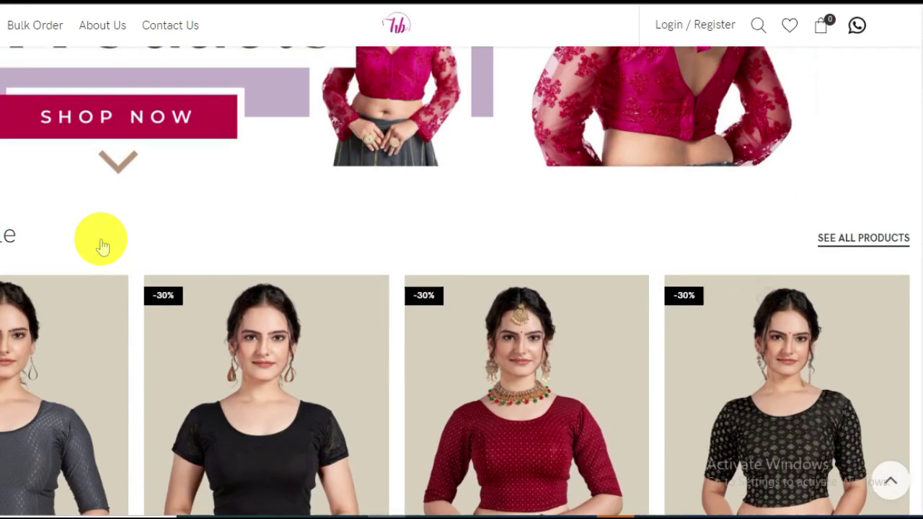
left_click(3, 267)
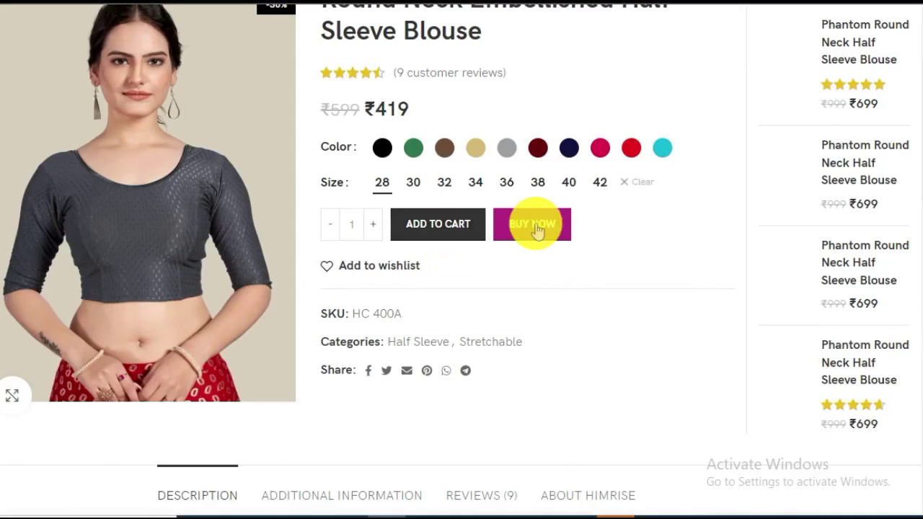
scroll(519, 236, "up", 1)
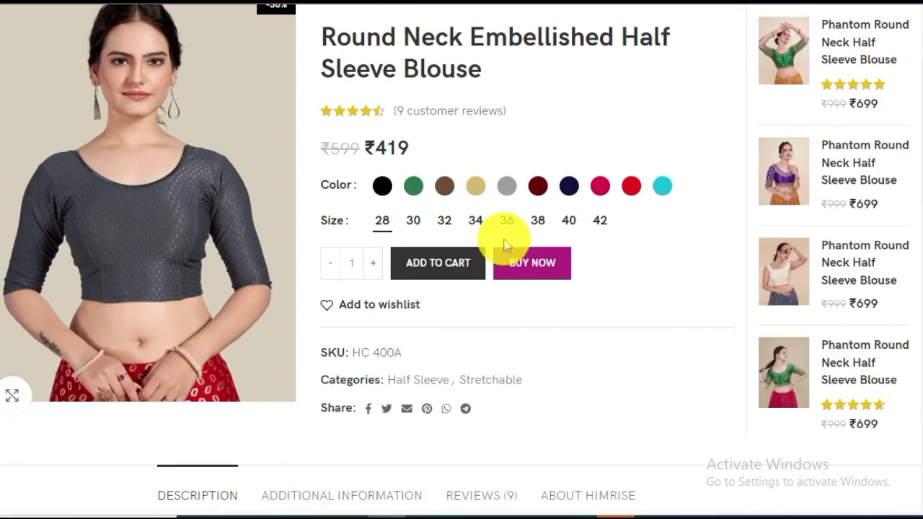
scroll(505, 246, "down", 1)
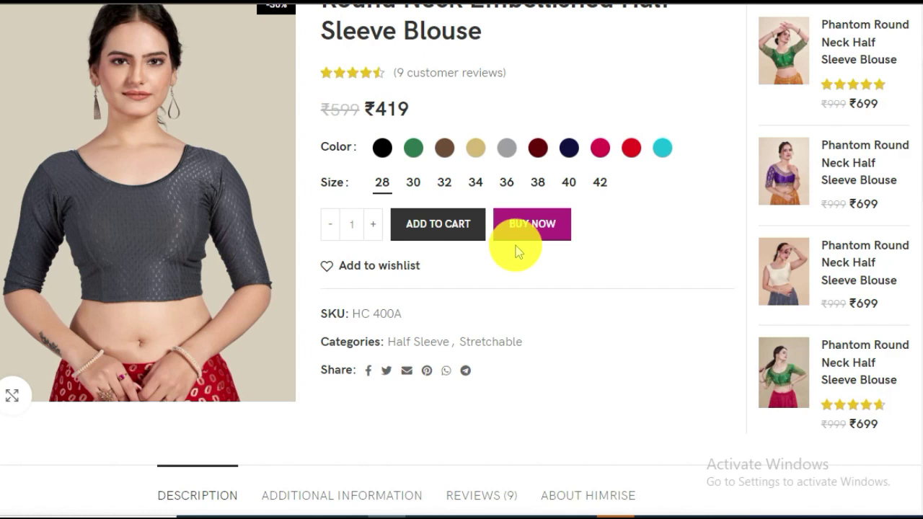
scroll(515, 250, "up", 1)
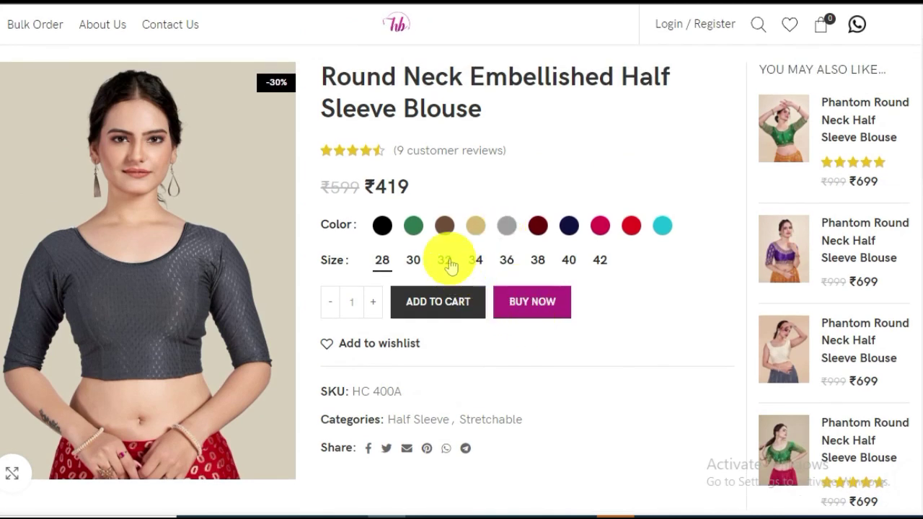
left_click(442, 230)
scroll(512, 317, "up", 1)
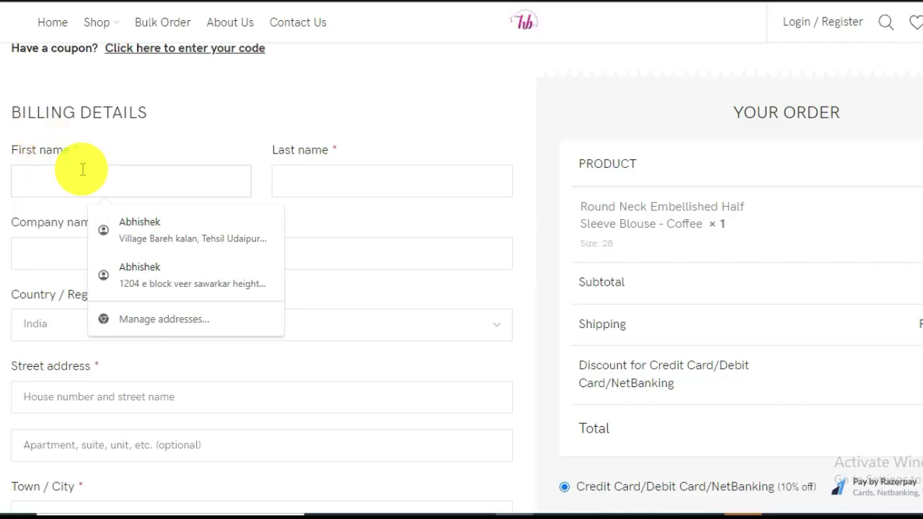
Fill in the billing details with placeholder contact data, choose Cash on delivery and place the test order.
left_click(220, 128)
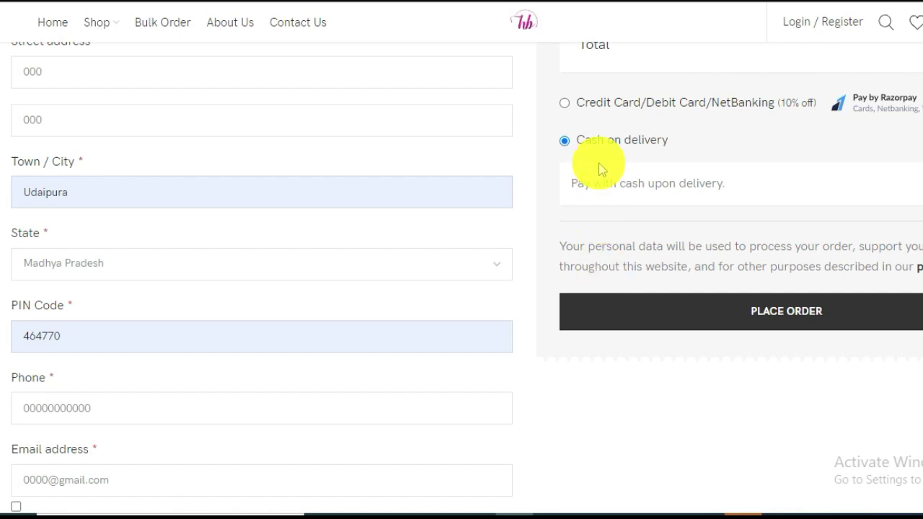
scroll(596, 199, "up", 1)
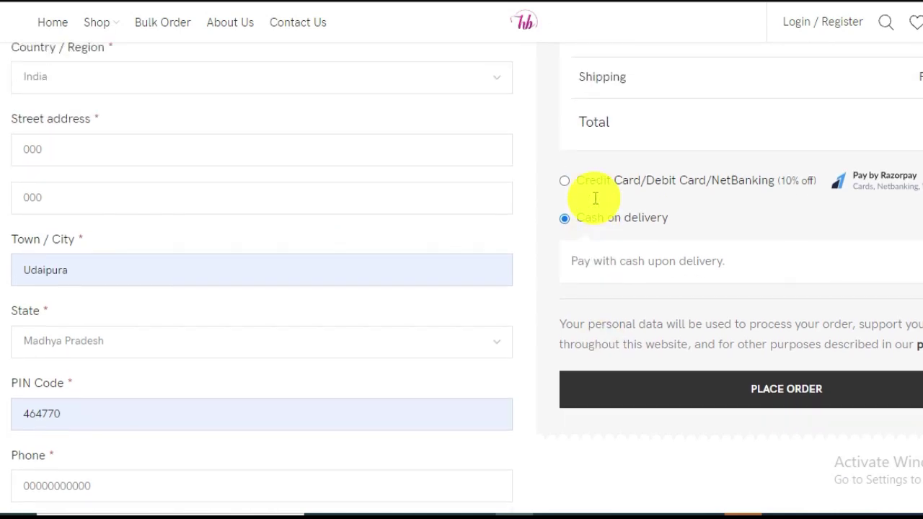
left_click(729, 388)
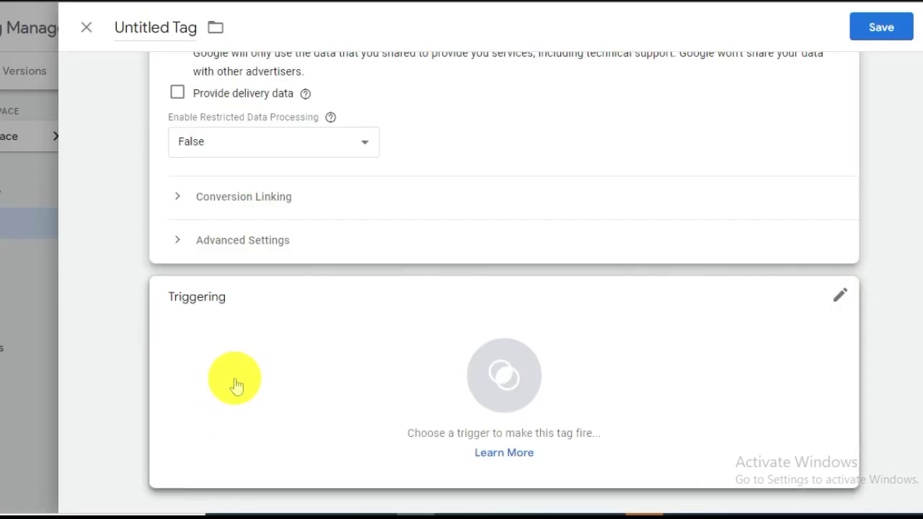
Back in Google Tag Manager, add a new trigger of type Page View to the conversion tracking tag.
left_click(842, 297)
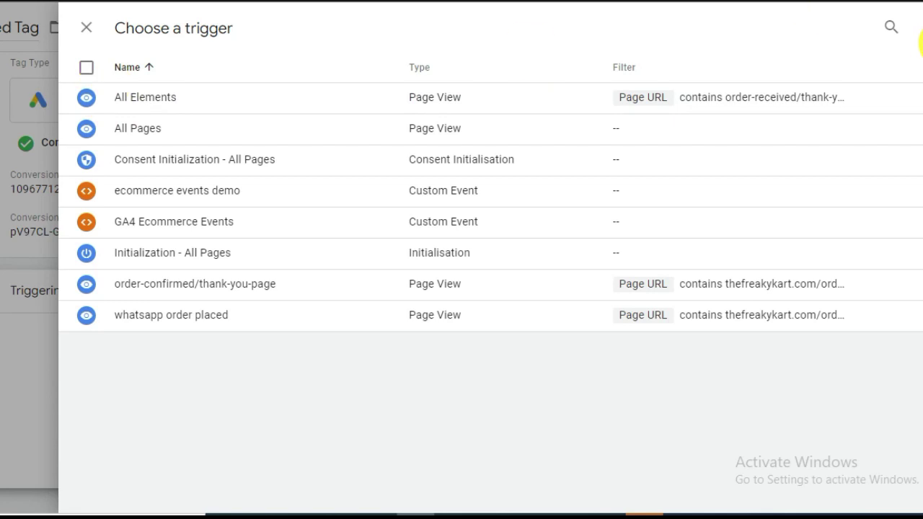
left_click(919, 38)
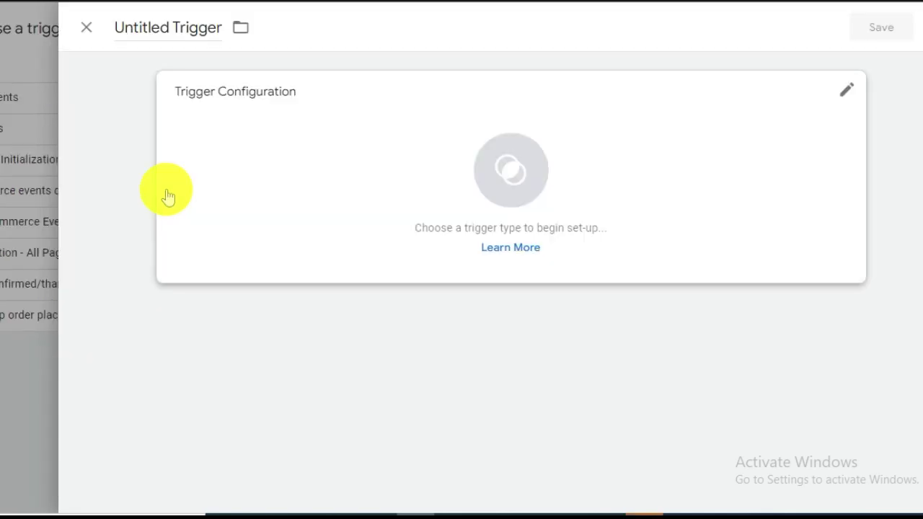
left_click(848, 93)
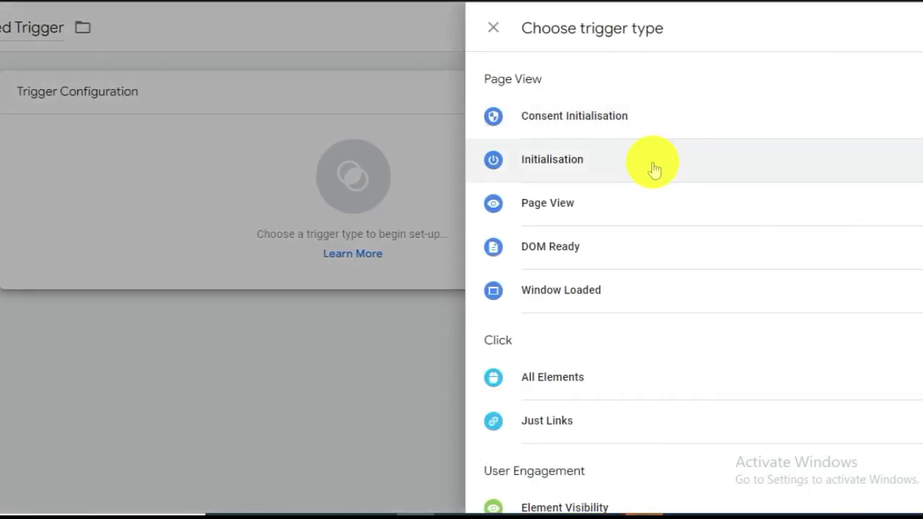
left_click(561, 205)
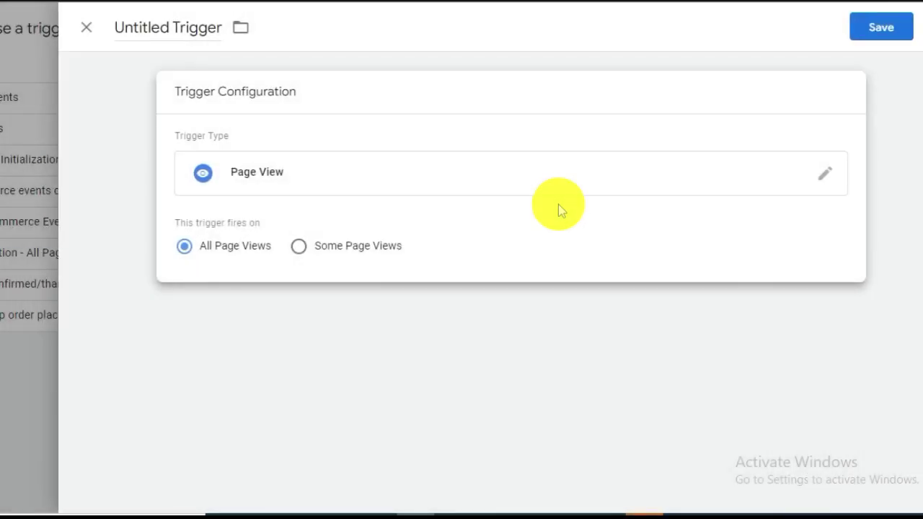
Make the trigger fire on some page views where Page URL contains order-received, and save it as Page View.
left_click(298, 246)
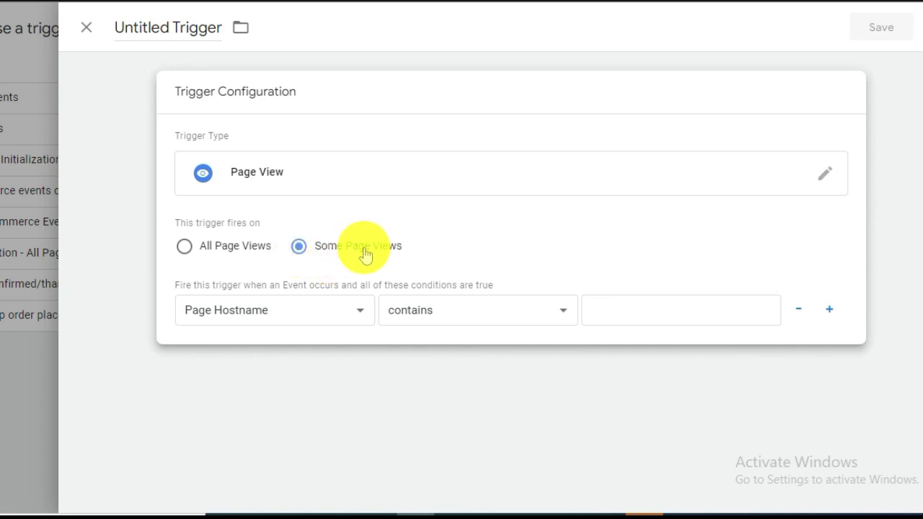
left_click(304, 319)
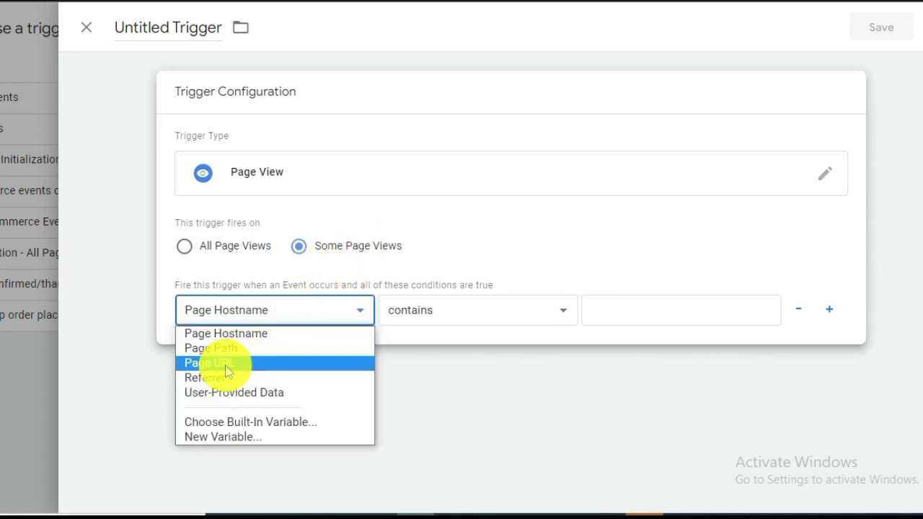
left_click(223, 363)
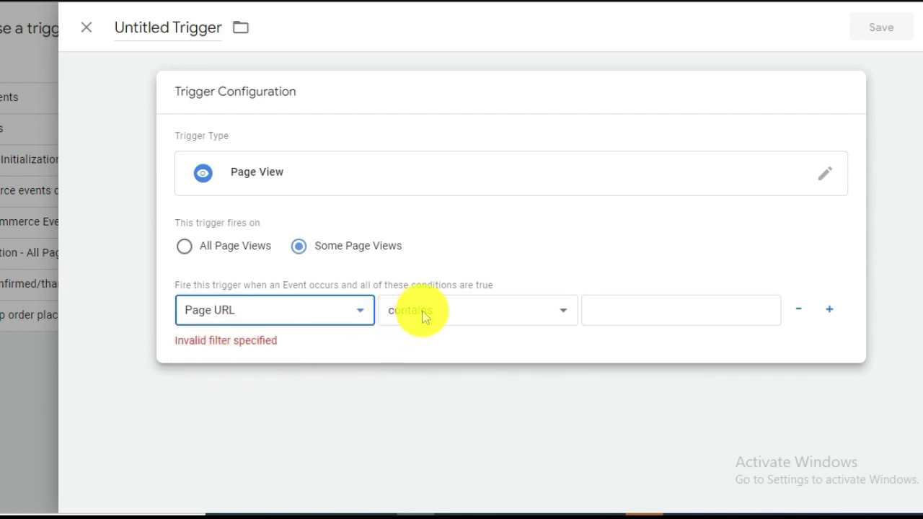
left_click(601, 313)
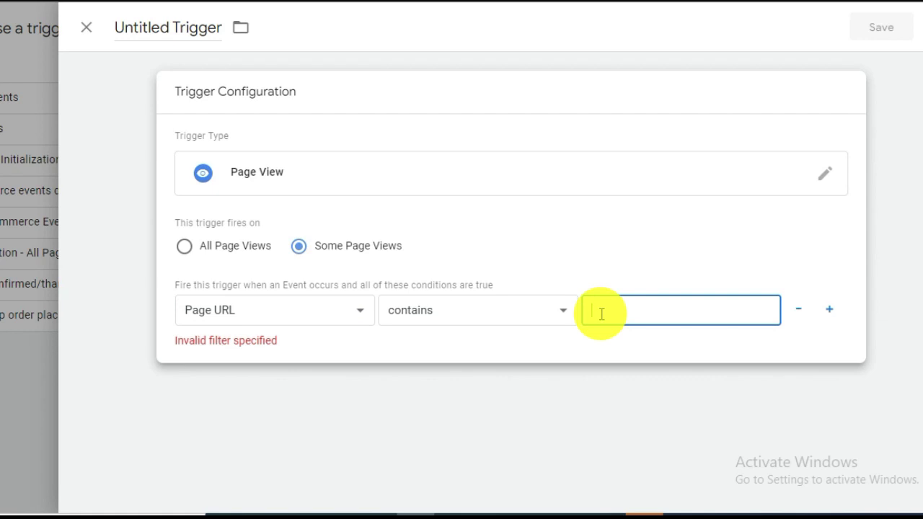
type("order-received")
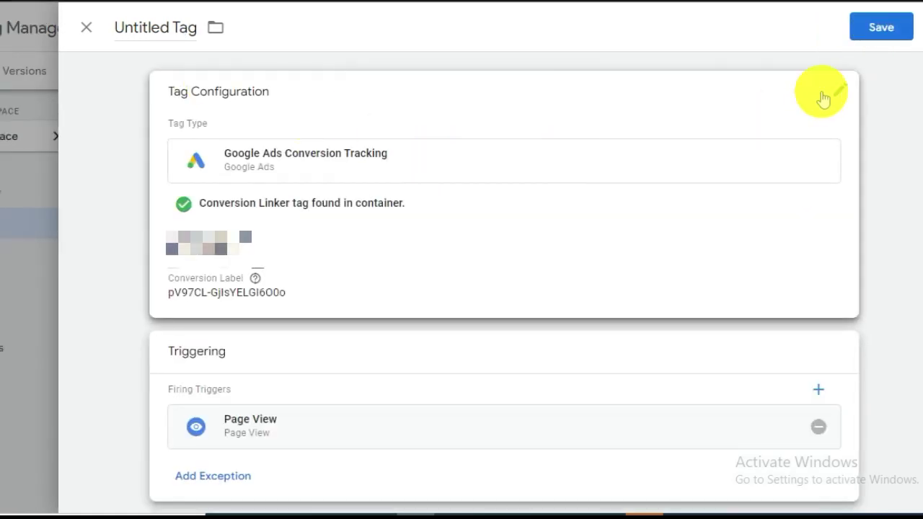
Save the tag as Google Ads Conversion Tracking demo and publish the workspace changes.
left_click(882, 27)
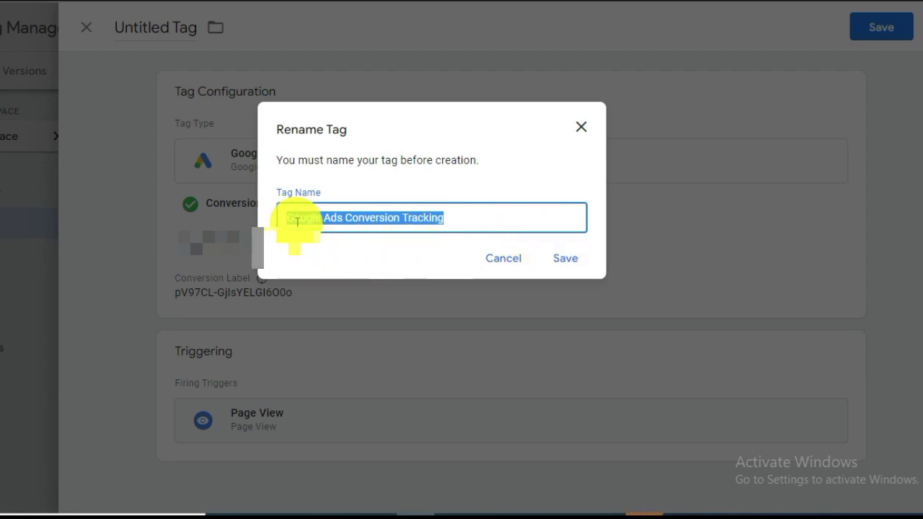
left_click(444, 216)
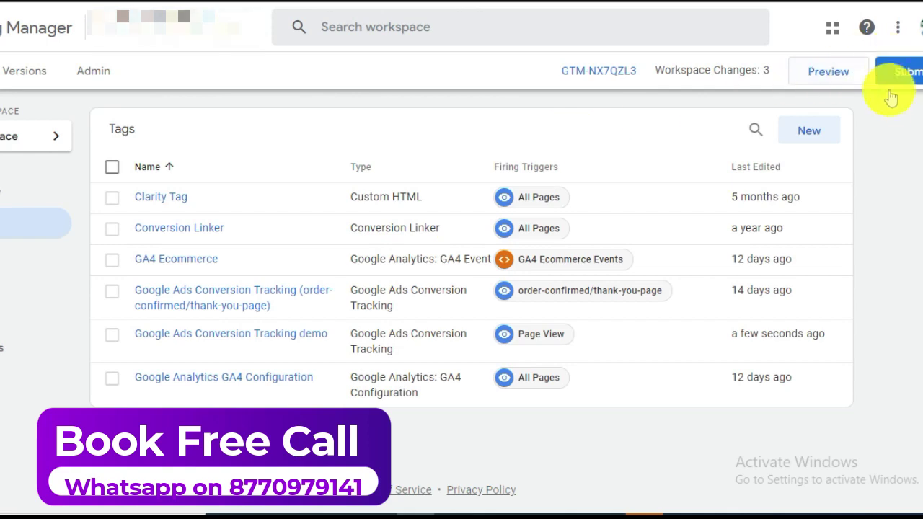
left_click(910, 80)
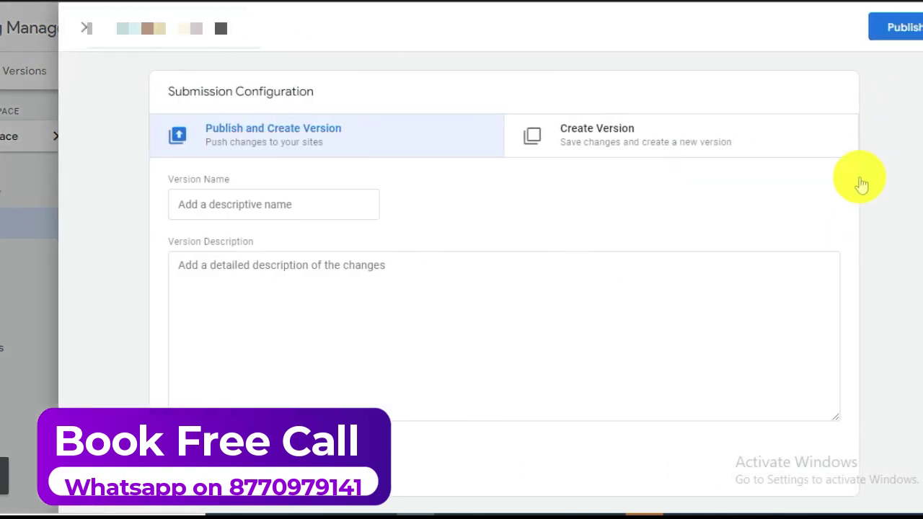
left_click(913, 26)
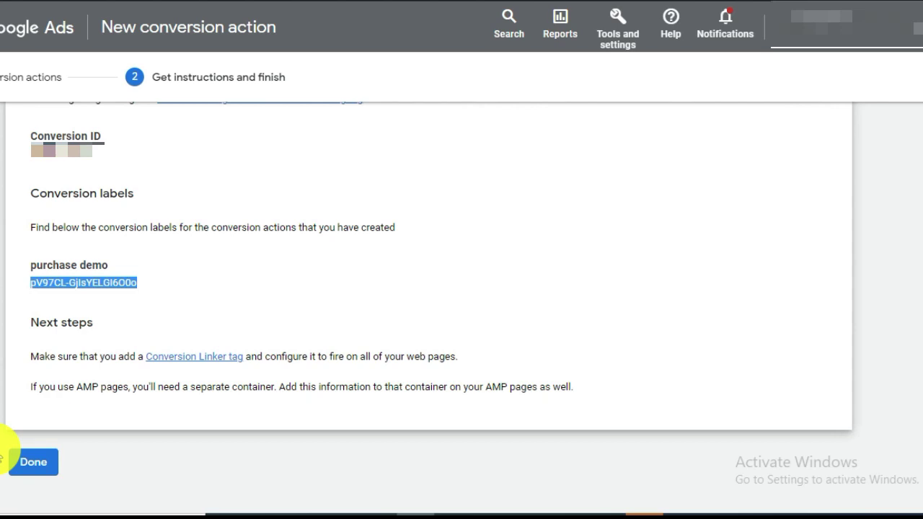
Switch to Google Ads and finish the new conversion action setup to return to the conversions summary.
left_click(32, 465)
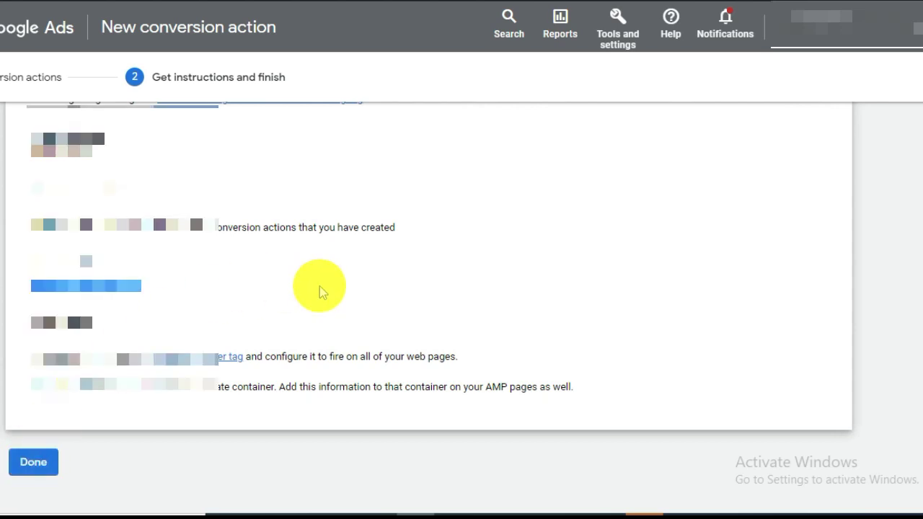
scroll(320, 288, "up", 3)
scroll(252, 299, "down", 3)
left_click(34, 462)
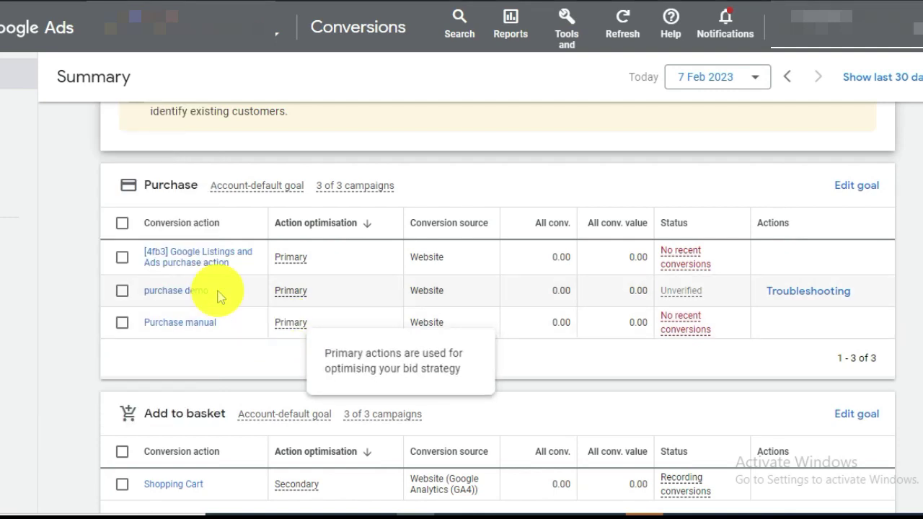
Open the purchase demo conversion action, review its settings and expand the Enhanced conversions section.
left_click(170, 295)
scroll(189, 251, "up", 2)
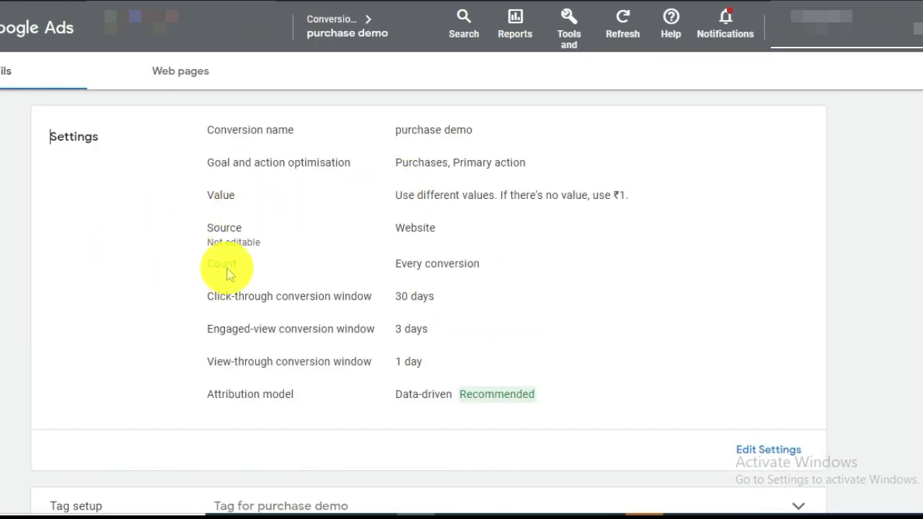
scroll(217, 231, "down", 2)
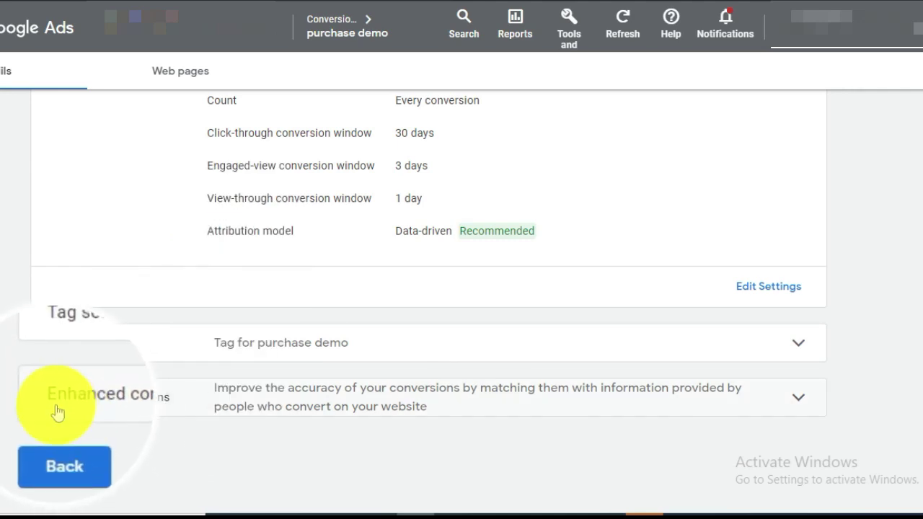
left_click(802, 401)
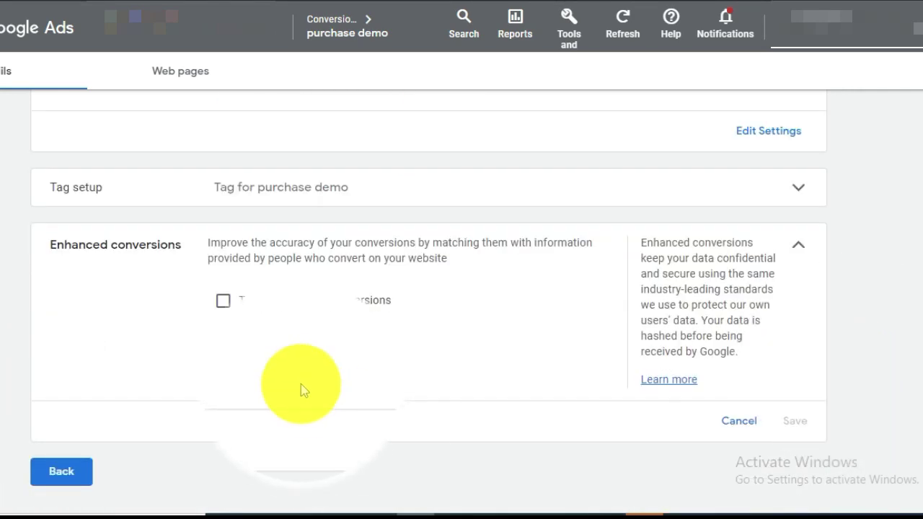
Turn on enhanced conversions for purchase demo and choose Google tag or Google Tag Manager as the implementation method.
left_click(225, 309)
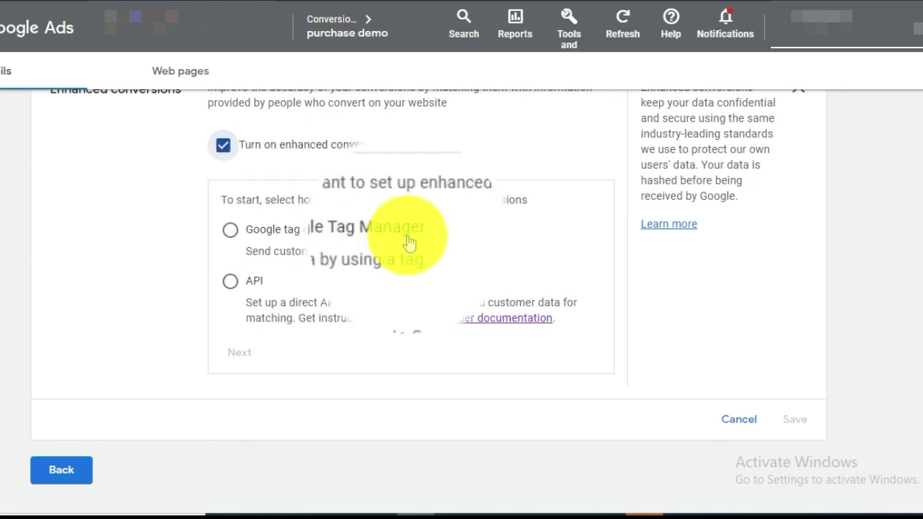
left_click(231, 241)
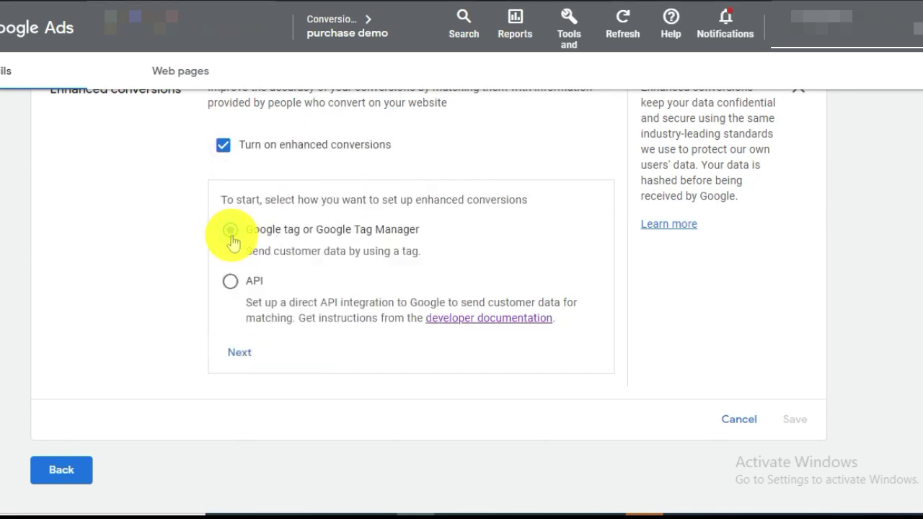
left_click(240, 354)
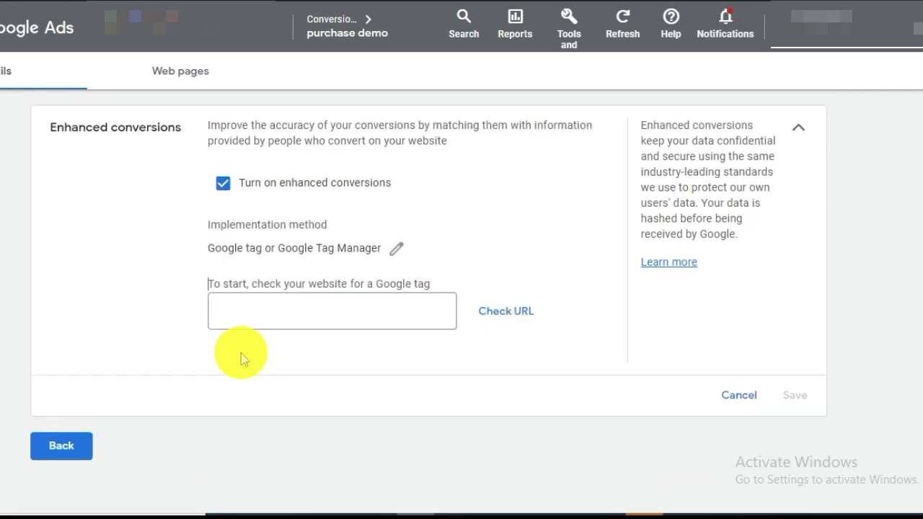
left_click(267, 312)
type("https://himrise.in/")
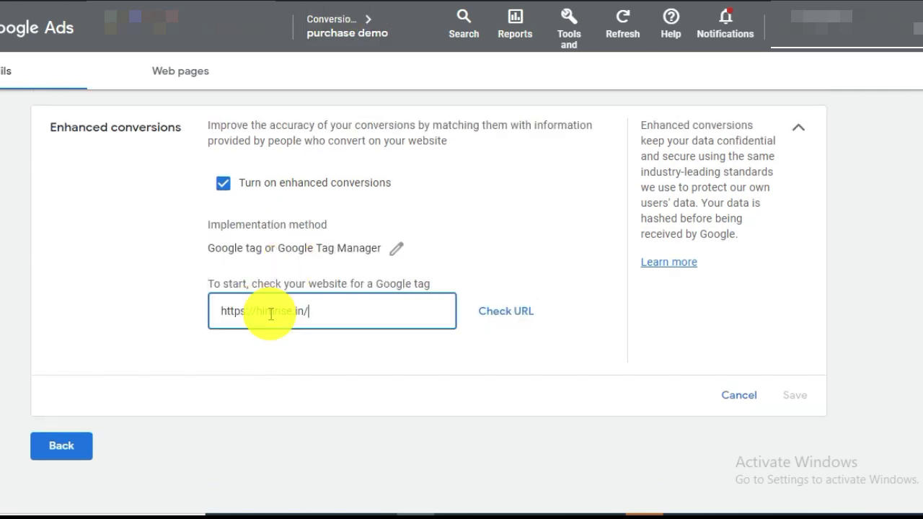
left_click(506, 313)
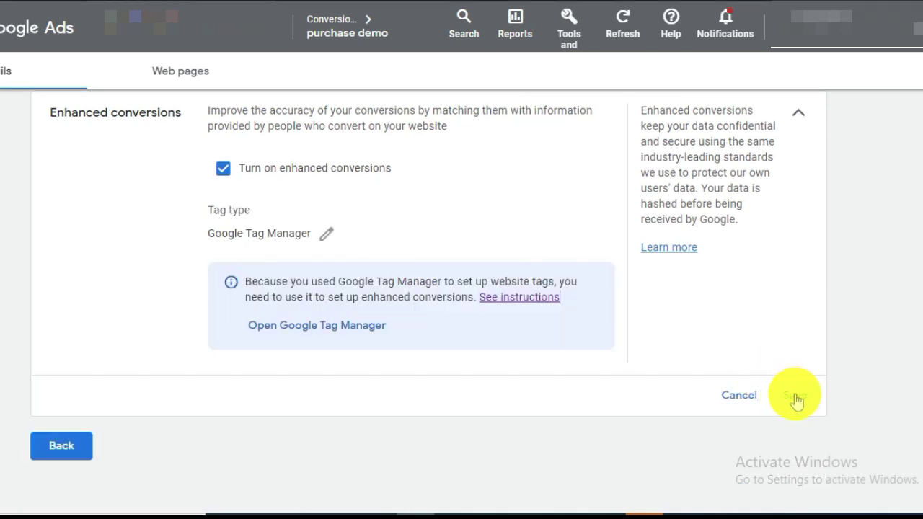
left_click(795, 396)
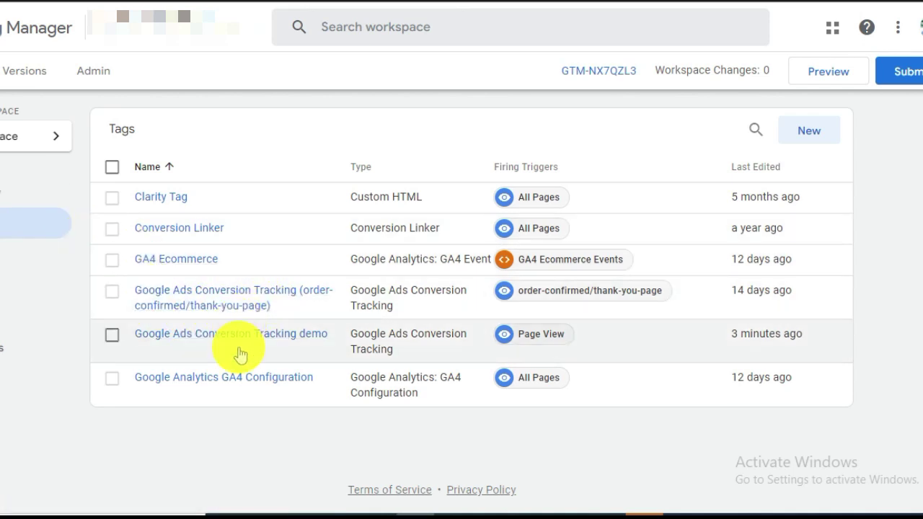
Switch to Google Tag Manager and edit the Google Ads Conversion Tracking demo tag to include user-provided data from the website.
left_click(314, 340)
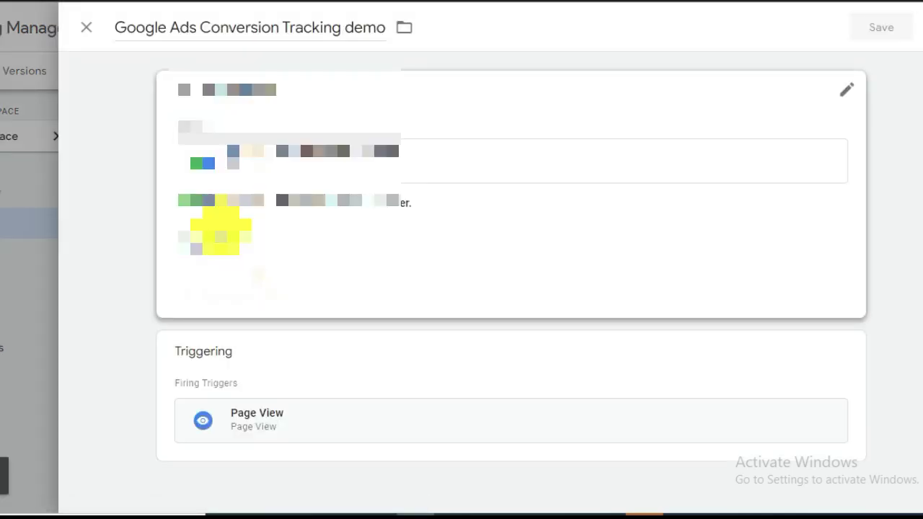
left_click(845, 90)
scroll(481, 264, "down", 2)
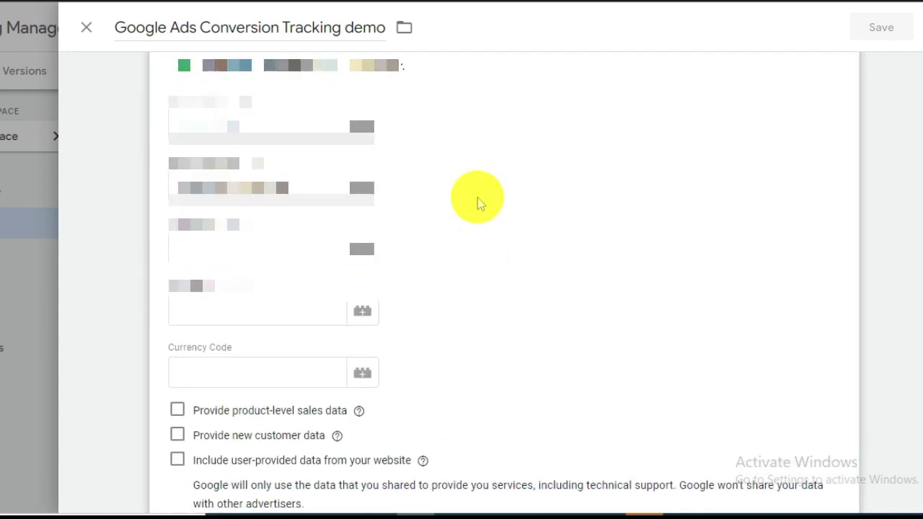
scroll(477, 200, "down", 1)
scroll(477, 198, "down", 2)
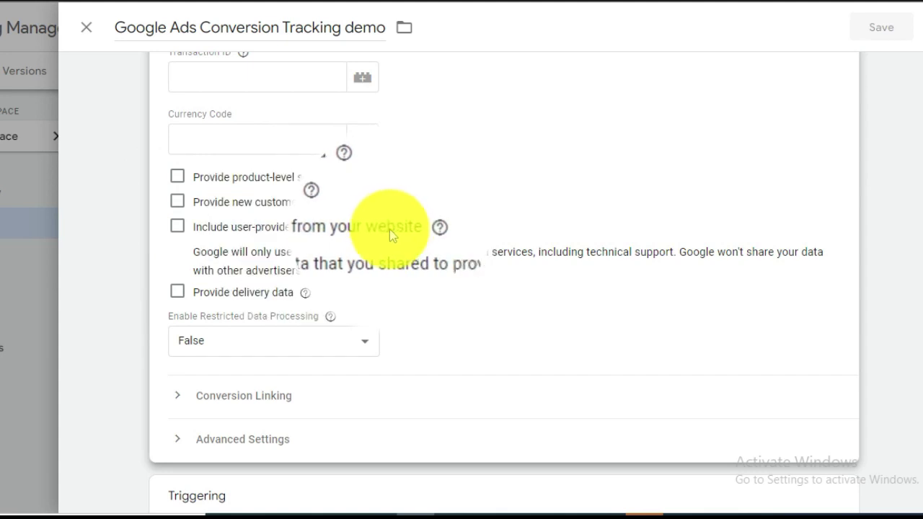
left_click(178, 225)
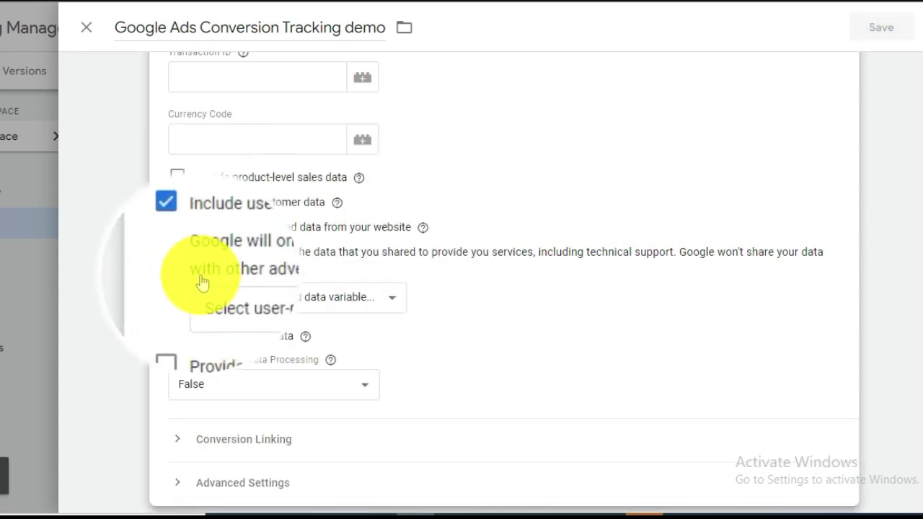
Create a user-provided data variable for the tag with automatic collection and save it as User-Provided Data 1 demo.
left_click(284, 297)
left_click(242, 363)
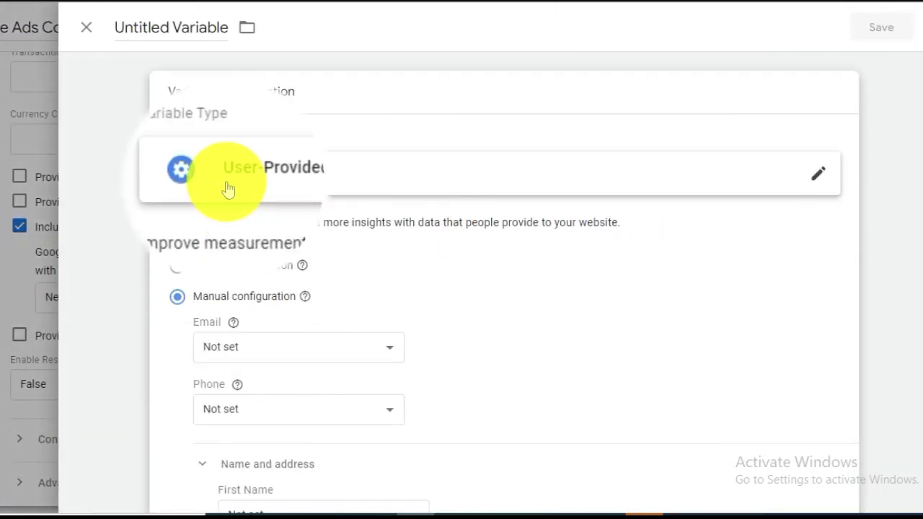
left_click(180, 266)
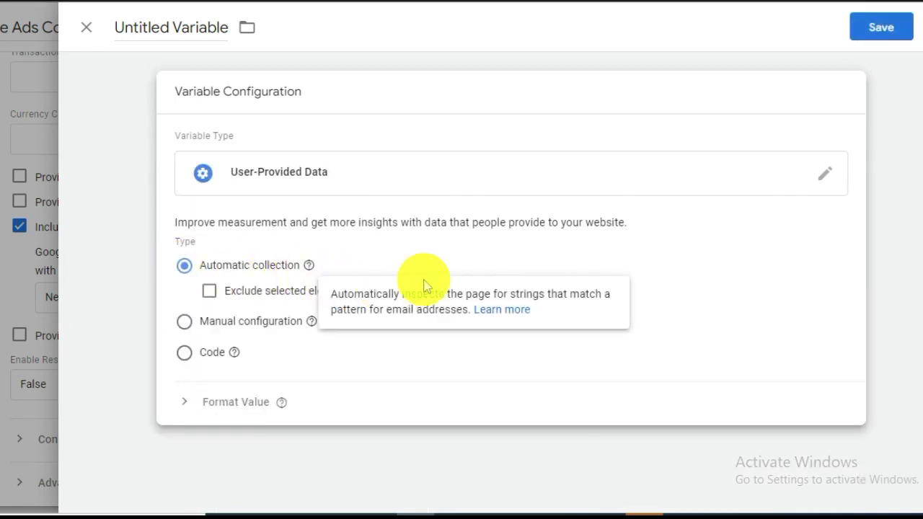
left_click(881, 29)
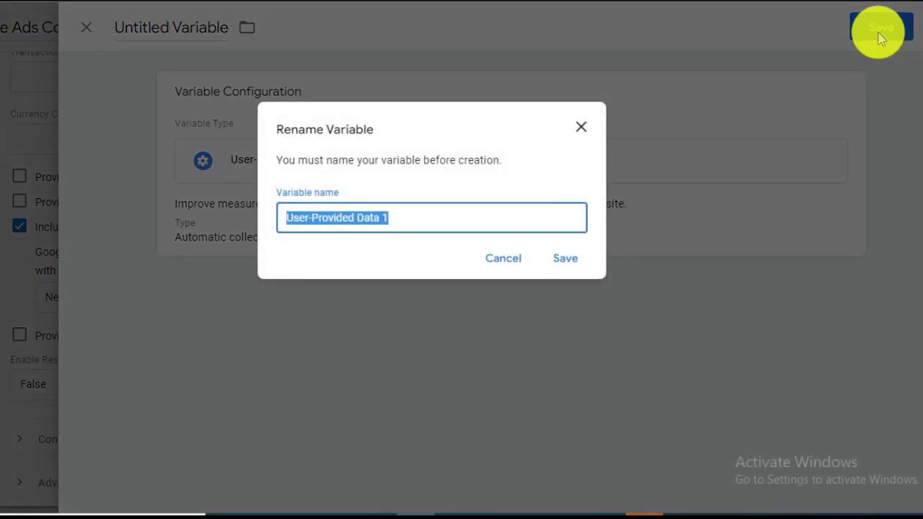
left_click(406, 216)
type("dem")
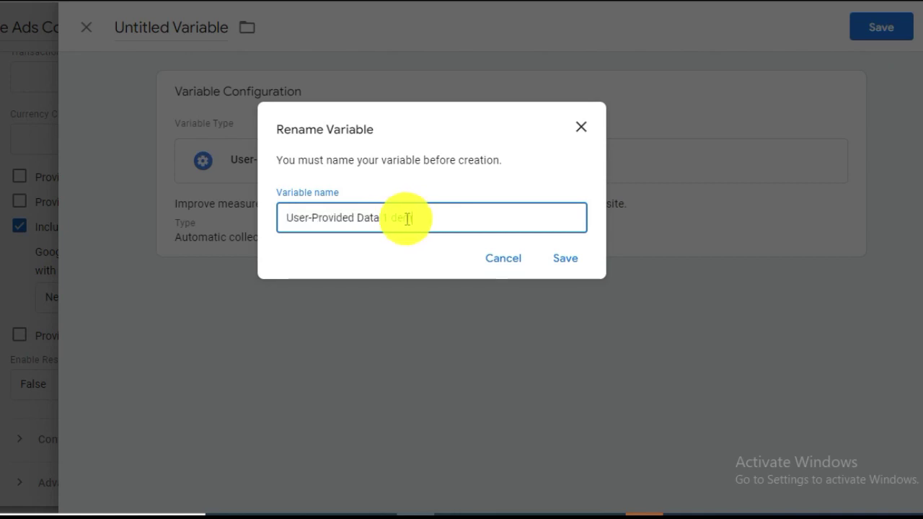
type("o")
key("Return")
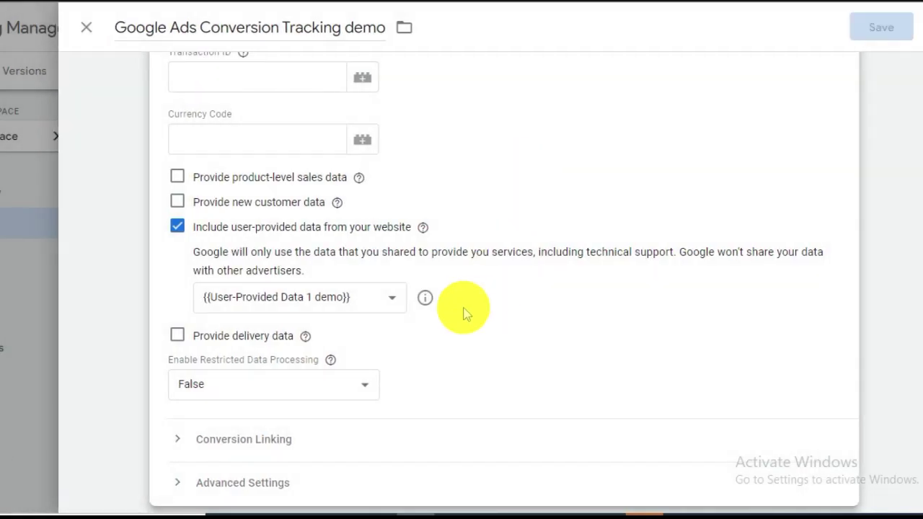
Review and save the updated Google Ads Conversion Tracking demo tag, and submit the workspace changes for publishing.
scroll(409, 312, "down", 3)
scroll(299, 319, "down", 1)
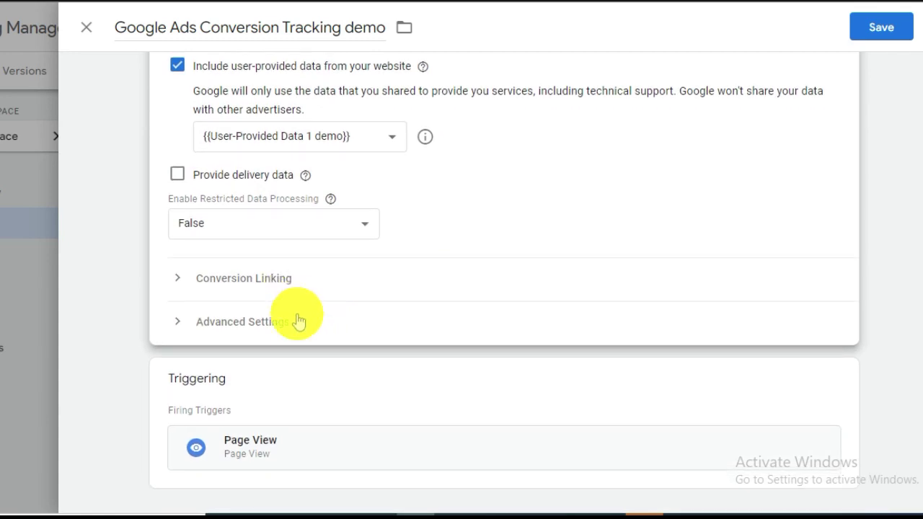
scroll(803, 140, "up", 4)
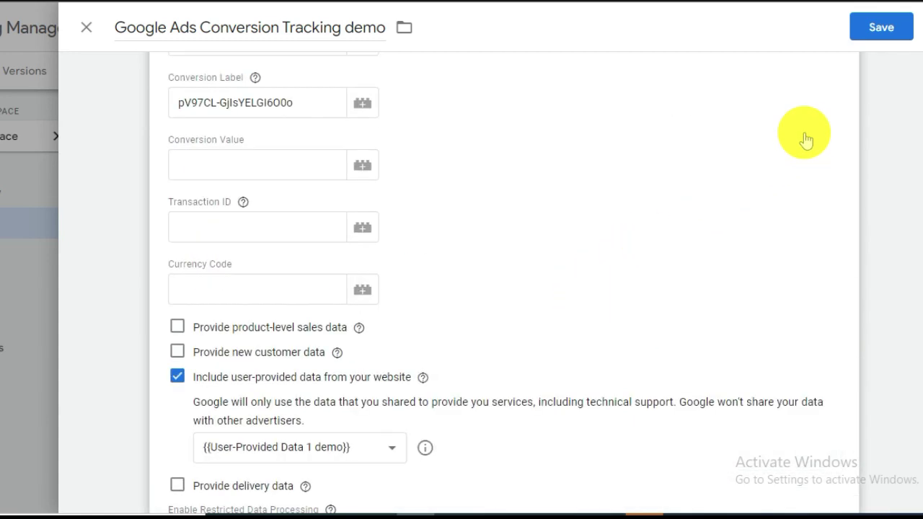
left_click(868, 27)
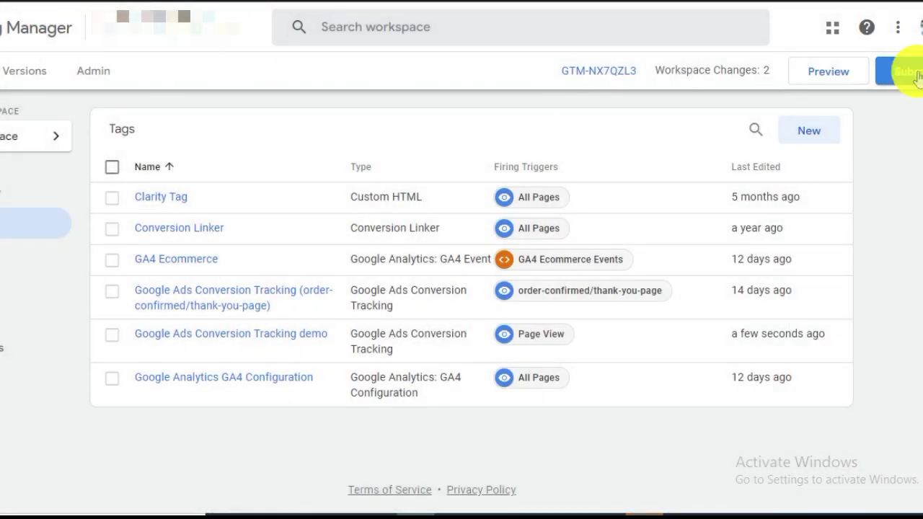
left_click(901, 70)
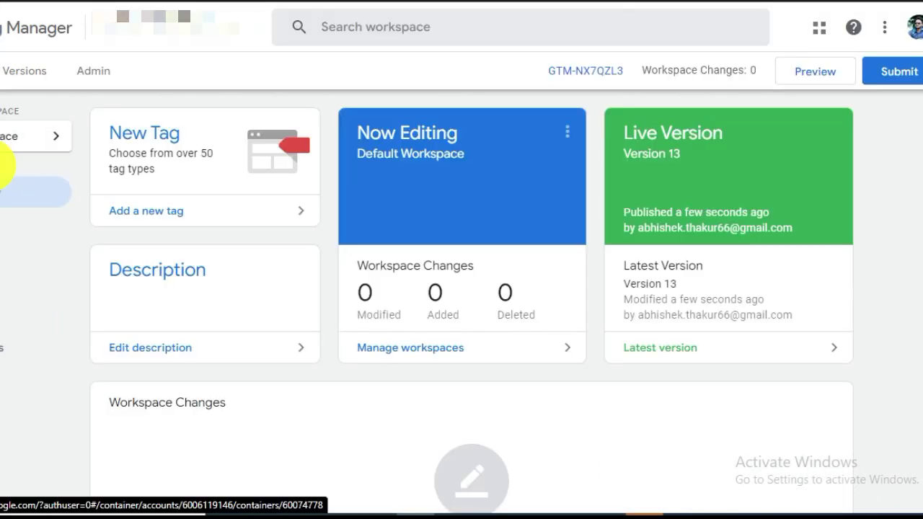